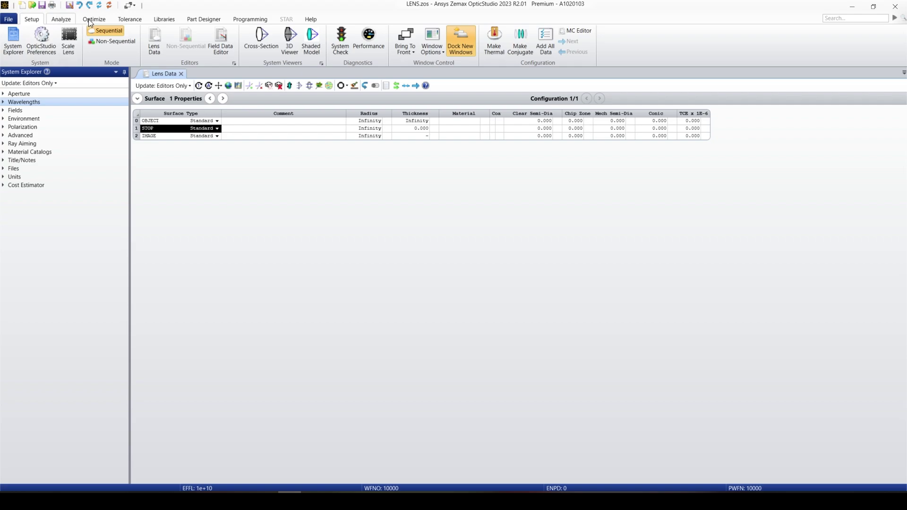
{"action": "left_click", "coordinate": [92, 19]}
{"action": "left_click", "coordinate": [136, 20]}
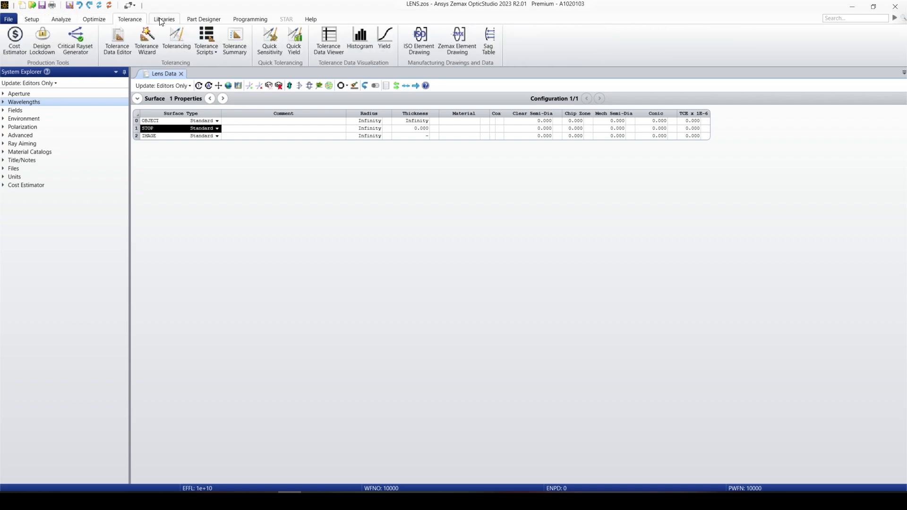
{"action": "left_click", "coordinate": [165, 19]}
{"action": "left_click", "coordinate": [203, 19]}
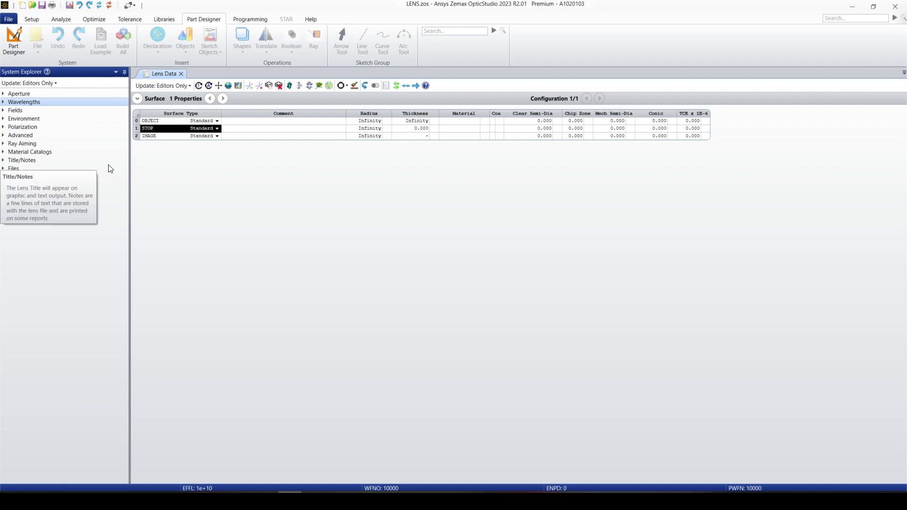
{"action": "left_click", "coordinate": [136, 120]}
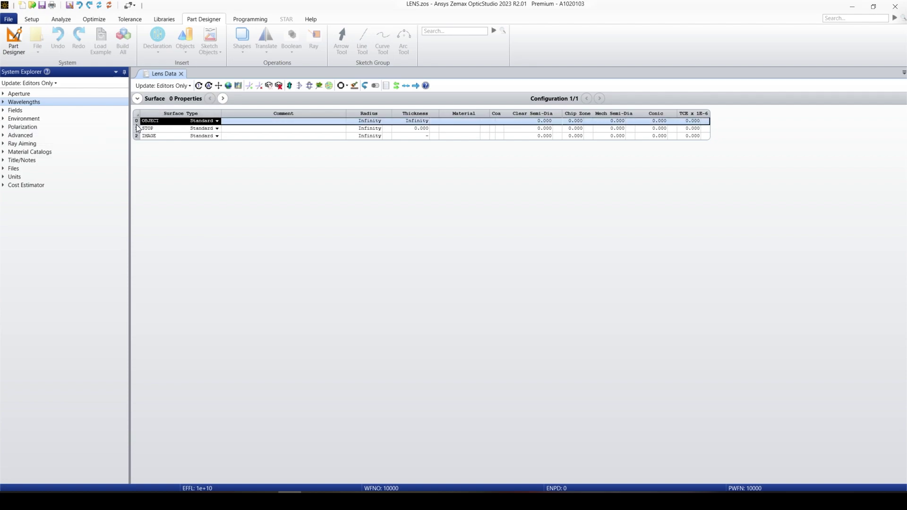
{"action": "left_click", "coordinate": [34, 20]}
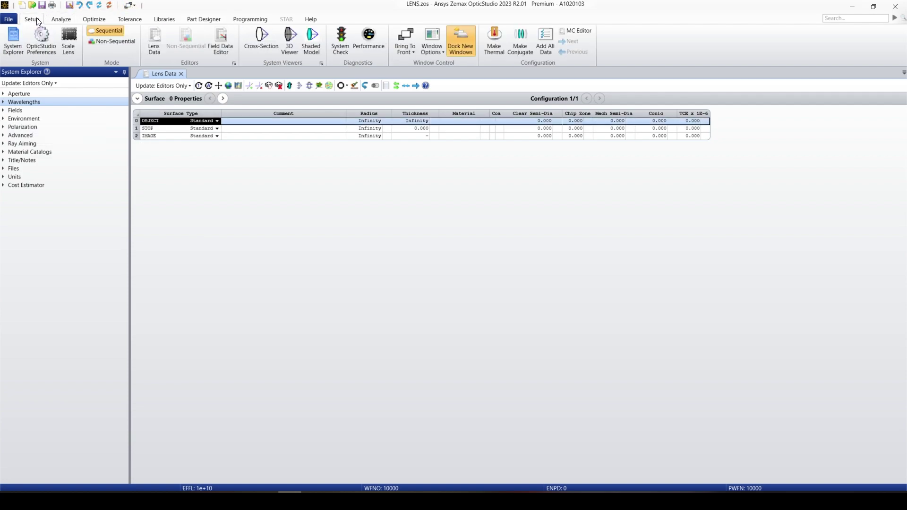
Open the cross-section layout and dock it below the lens data editor.
{"action": "left_click", "coordinate": [63, 19]}
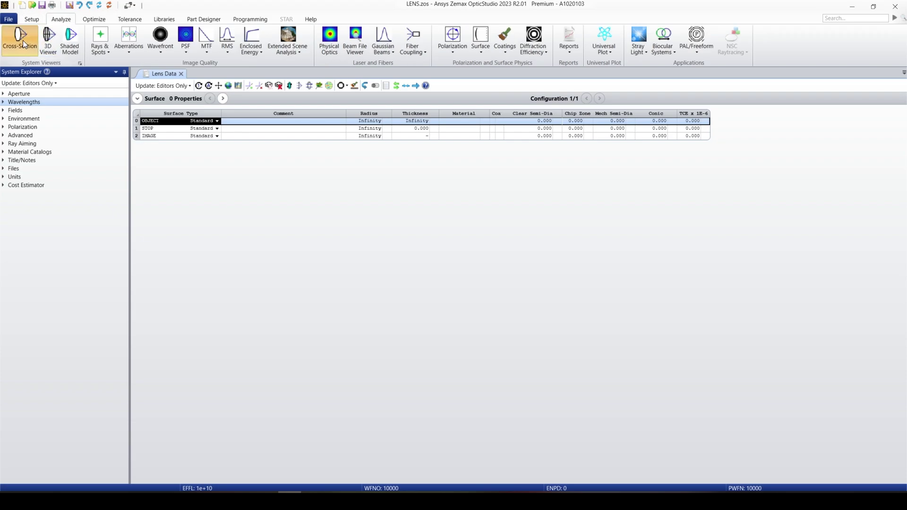
{"action": "left_click", "coordinate": [21, 41]}
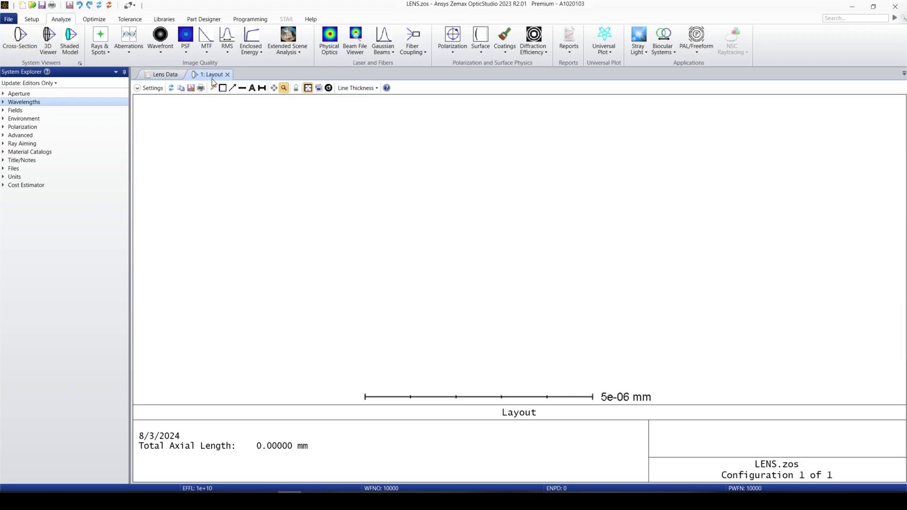
{"action": "left_click_drag", "start_coordinate": [209, 74], "coordinate": [523, 294]}
Auto-hide the System Explorer and restore it beside the lens data editor.
{"action": "left_click", "coordinate": [18, 94]}
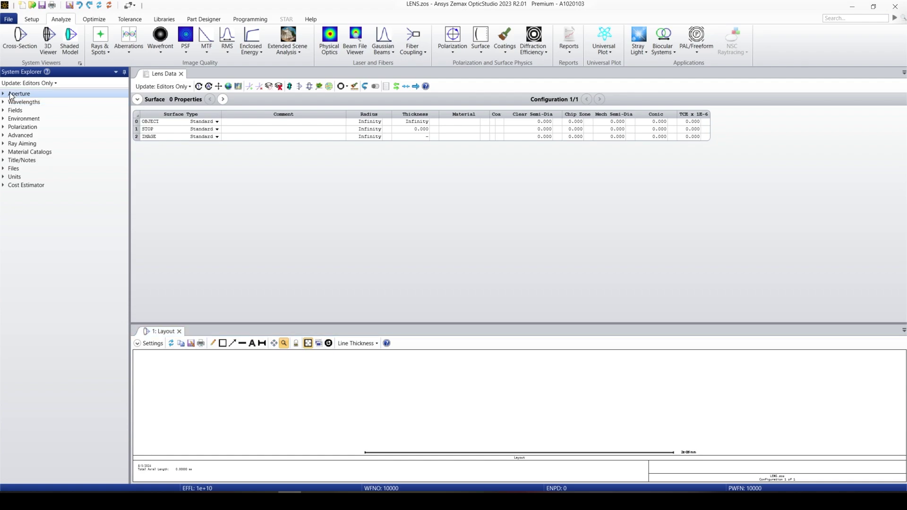
{"action": "left_click", "coordinate": [123, 73]}
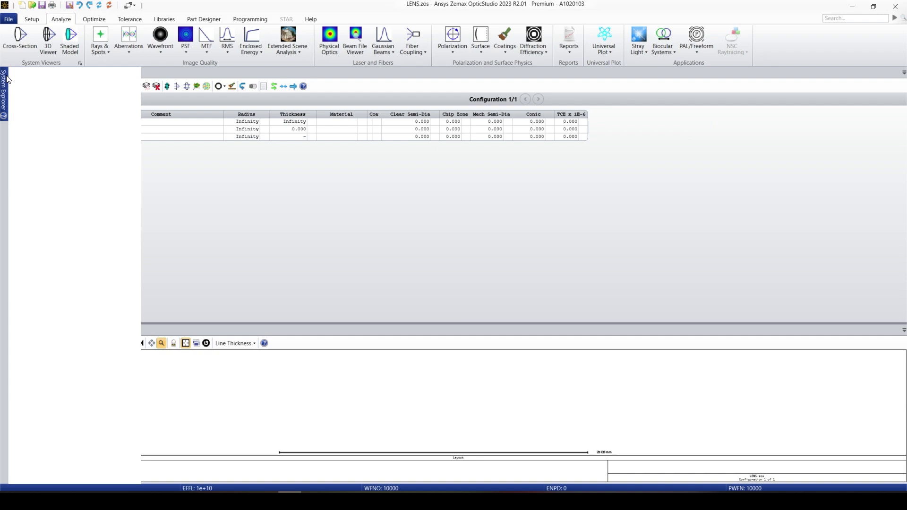
{"action": "left_click", "coordinate": [33, 23]}
{"action": "left_click", "coordinate": [22, 36]}
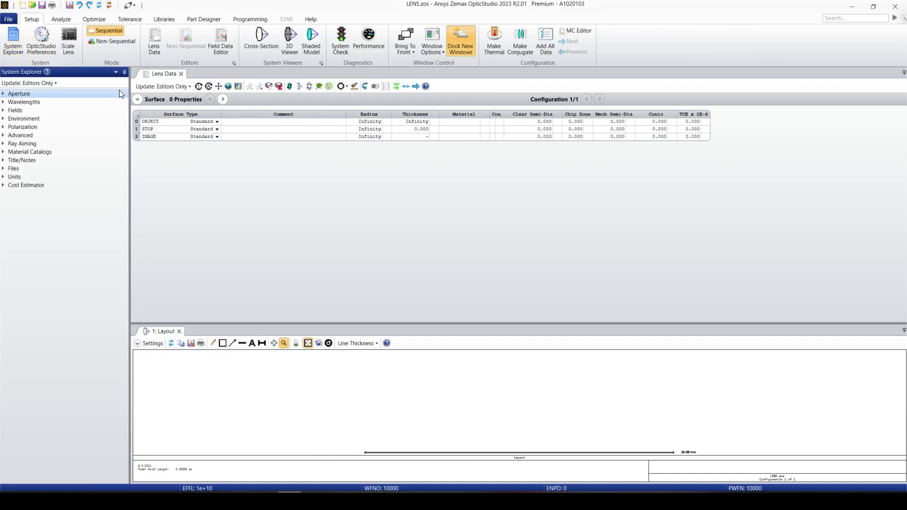
Define the system aperture as Entrance Pupil Diameter with a value of 25 and Uniform apodization.
{"action": "left_click", "coordinate": [3, 94]}
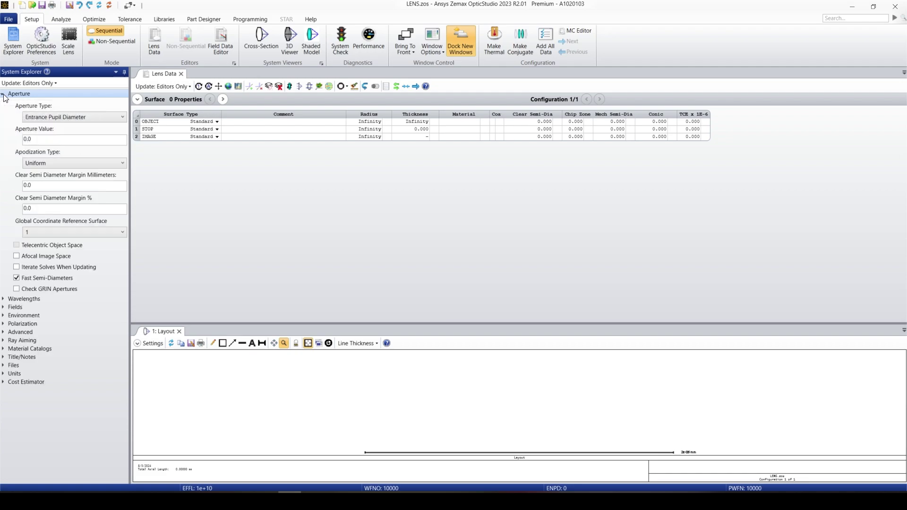
{"action": "left_click", "coordinate": [63, 118]}
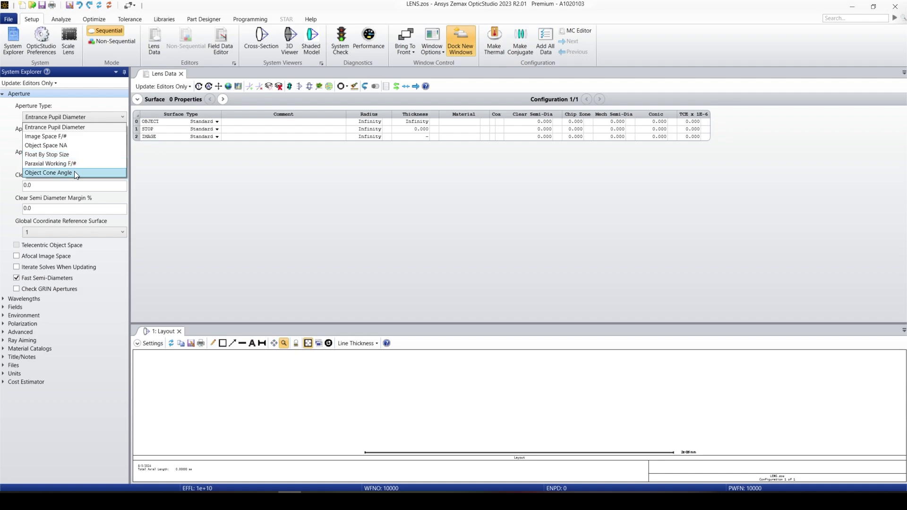
{"action": "left_click", "coordinate": [74, 132]}
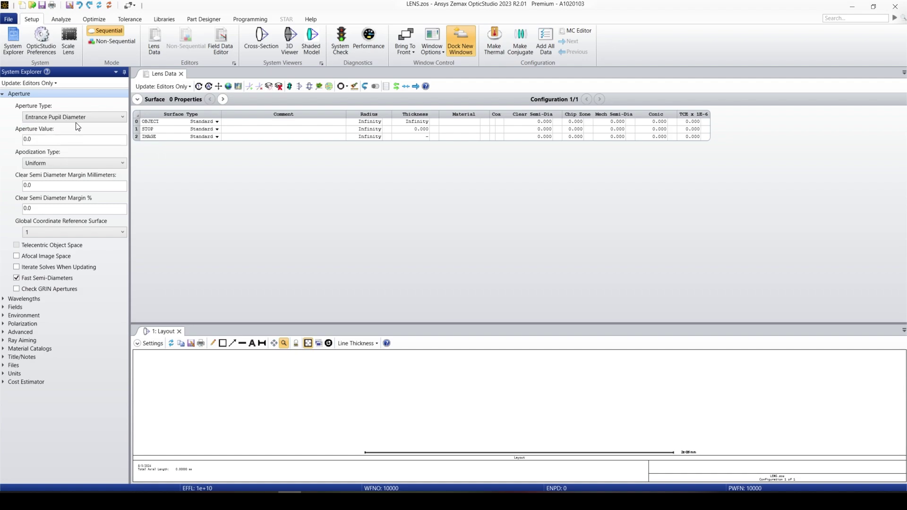
{"action": "left_click", "coordinate": [77, 120]}
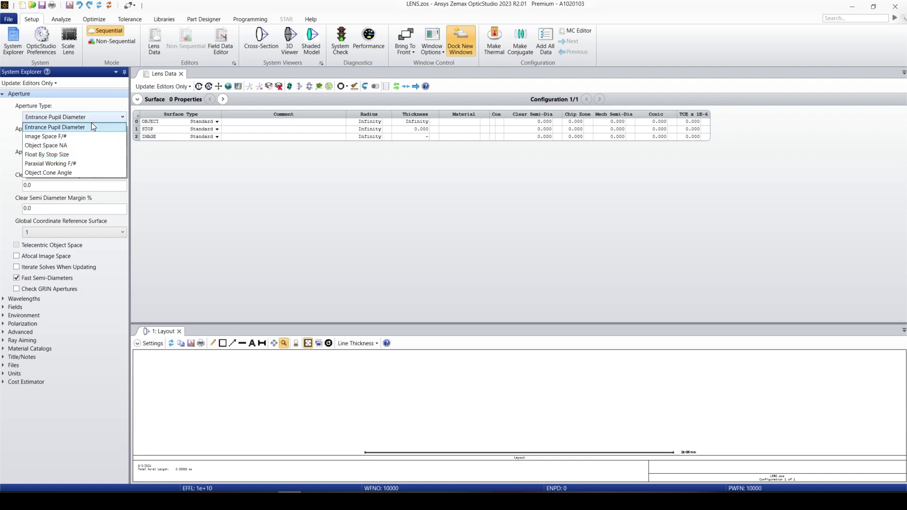
{"action": "left_click", "coordinate": [77, 131]}
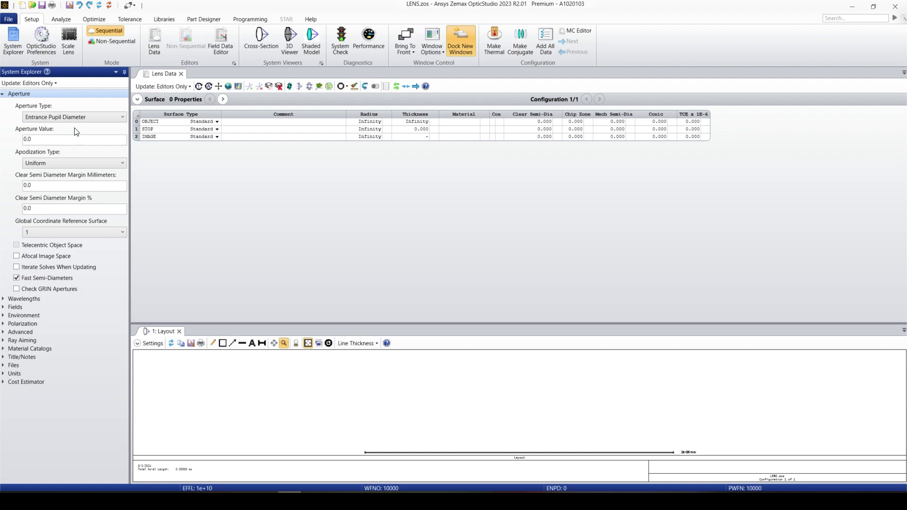
{"action": "left_click_drag", "start_coordinate": [58, 140], "coordinate": [9, 136]}
{"action": "type", "text": "25"}
{"action": "left_click", "coordinate": [52, 162]}
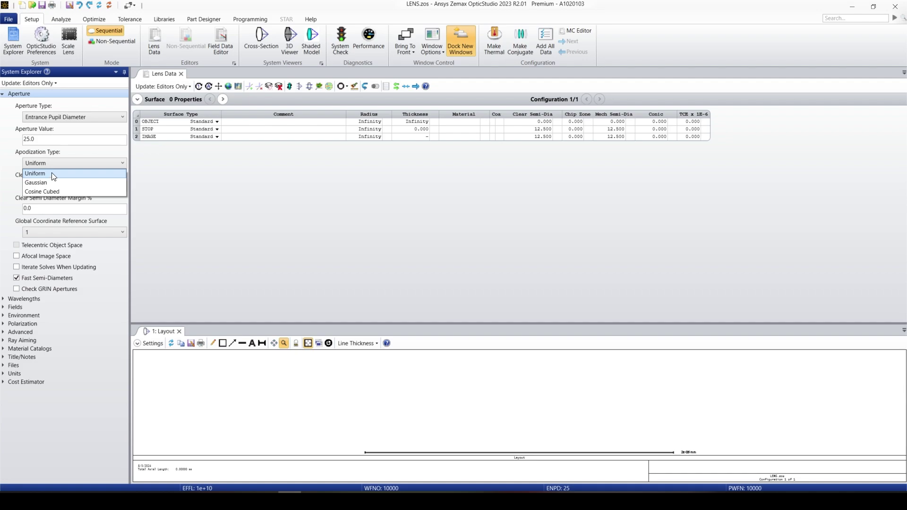
{"action": "left_click", "coordinate": [52, 174]}
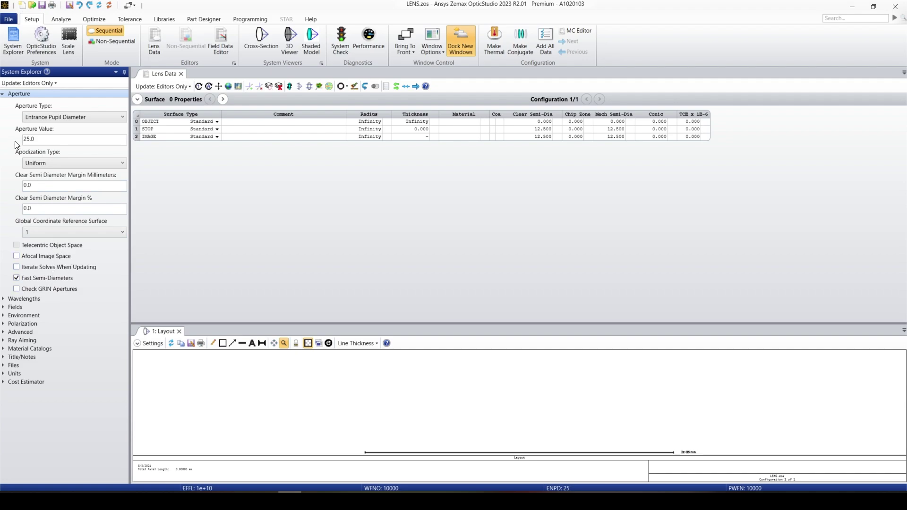
{"action": "left_click", "coordinate": [4, 94]}
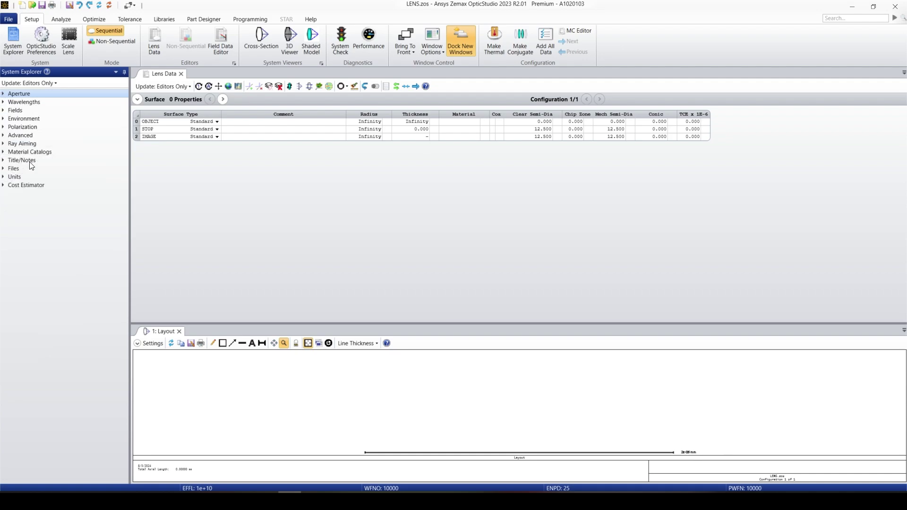
Move the Polarization section above Environment in the System Explorer.
{"action": "left_click", "coordinate": [24, 127]}
{"action": "left_click_drag", "start_coordinate": [22, 125], "coordinate": [23, 117]}
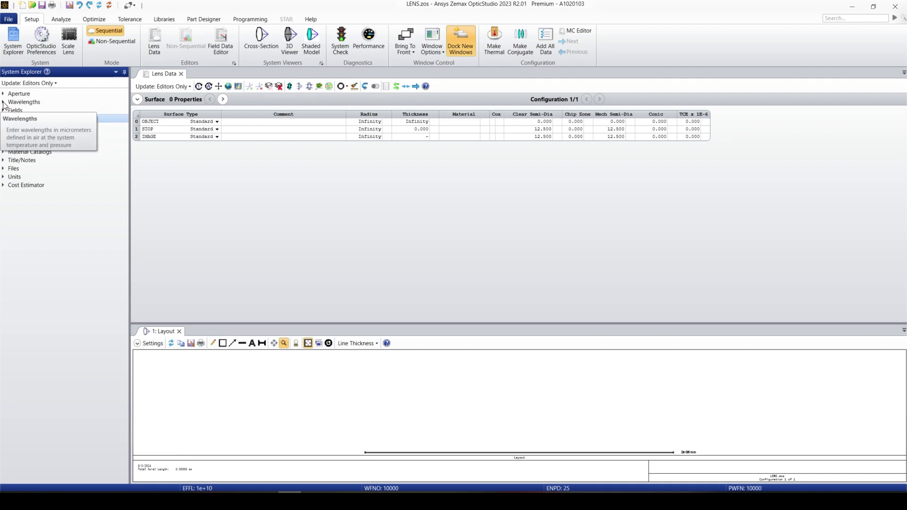
Set Wavelength 1 of the system to 0.633 µm.
{"action": "left_click", "coordinate": [9, 103]}
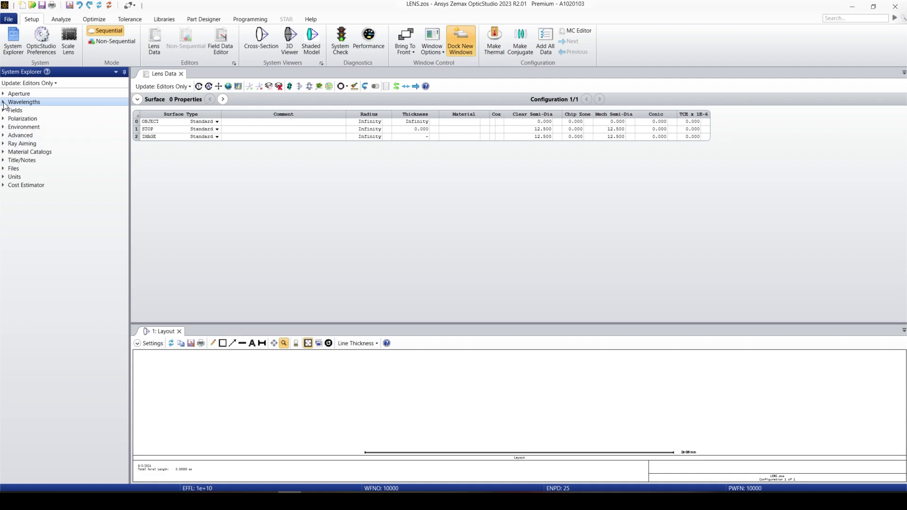
{"action": "left_click", "coordinate": [4, 102]}
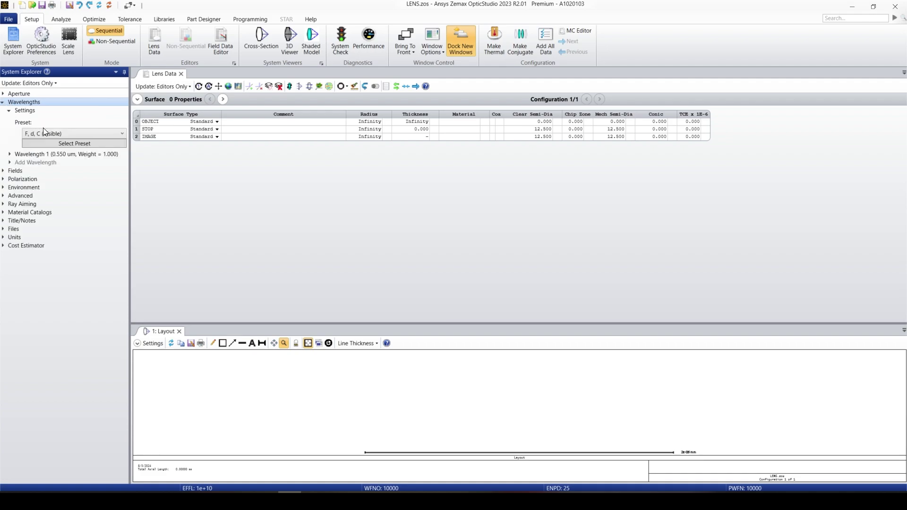
{"action": "left_click", "coordinate": [21, 155]}
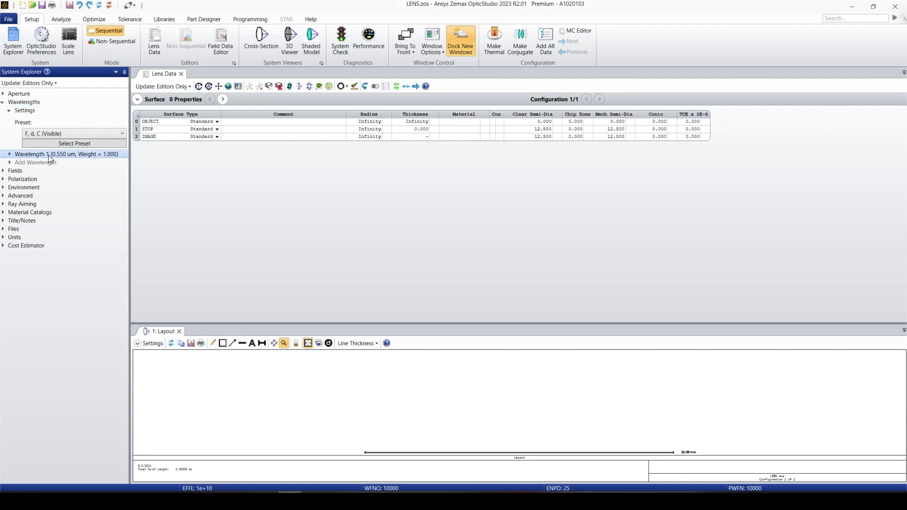
{"action": "left_click", "coordinate": [10, 154]}
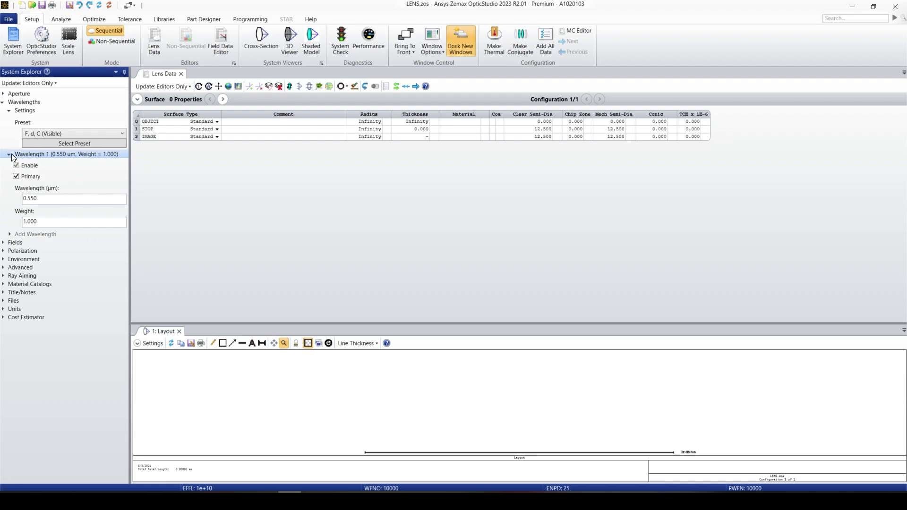
{"action": "double_click", "coordinate": [35, 199]}
{"action": "type", "text": "633"}
Open the full Wavelength Data window and dock it together with the Lens Data editor.
{"action": "double_click", "coordinate": [26, 111]}
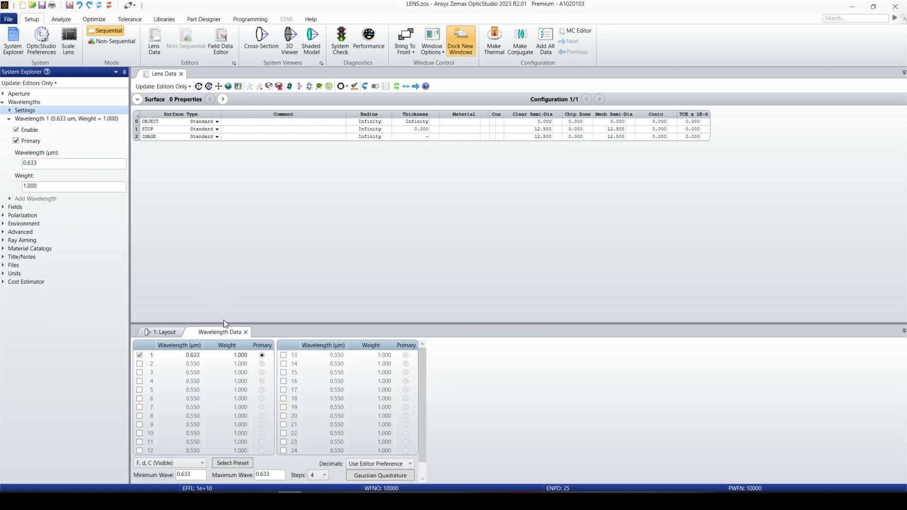
{"action": "left_click_drag", "start_coordinate": [240, 337], "coordinate": [226, 78]}
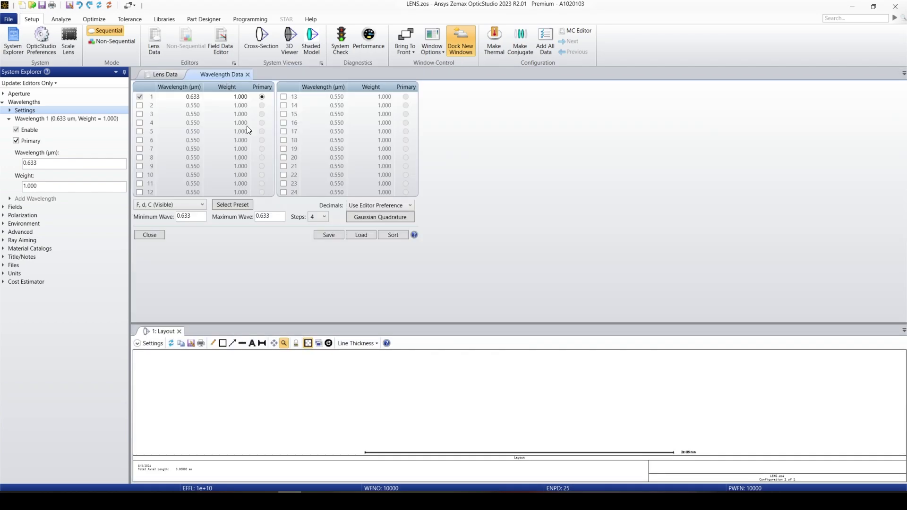
Enable wavelength 2, set it to 0.532 µm and make it the primary wavelength.
{"action": "left_click", "coordinate": [140, 105]}
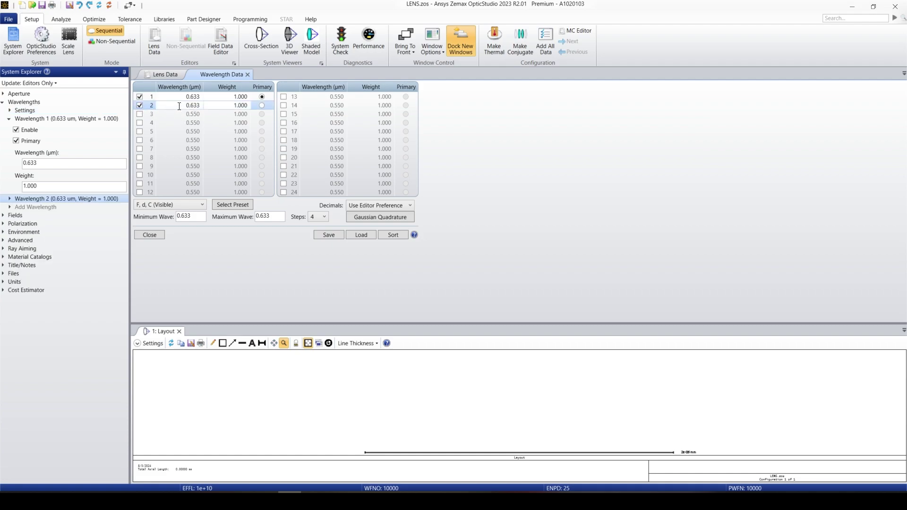
{"action": "double_click", "coordinate": [193, 107]}
{"action": "type", "text": "532"}
{"action": "key", "text": "BackSpace"}
{"action": "key", "text": "BackSpace"}
{"action": "key", "text": "BackSpace"}
{"action": "type", "text": ".532"}
{"action": "key", "text": "Return"}
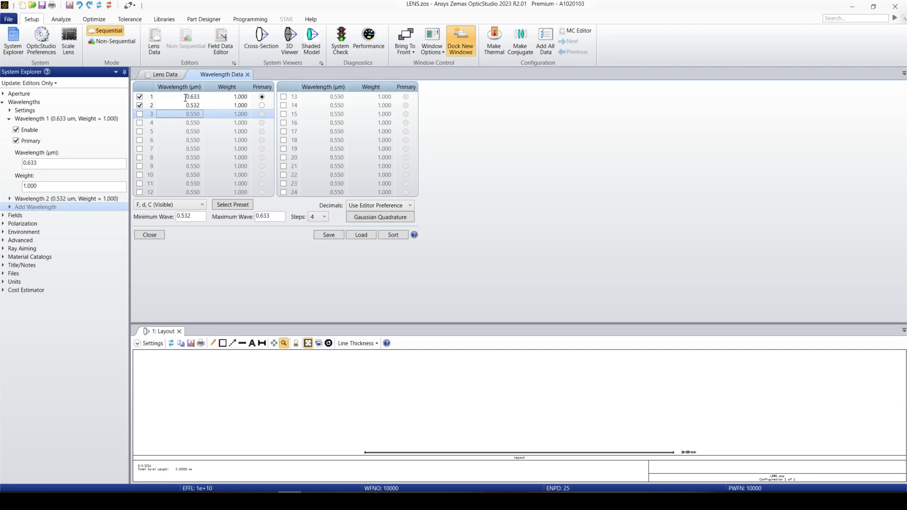
{"action": "left_click", "coordinate": [262, 106]}
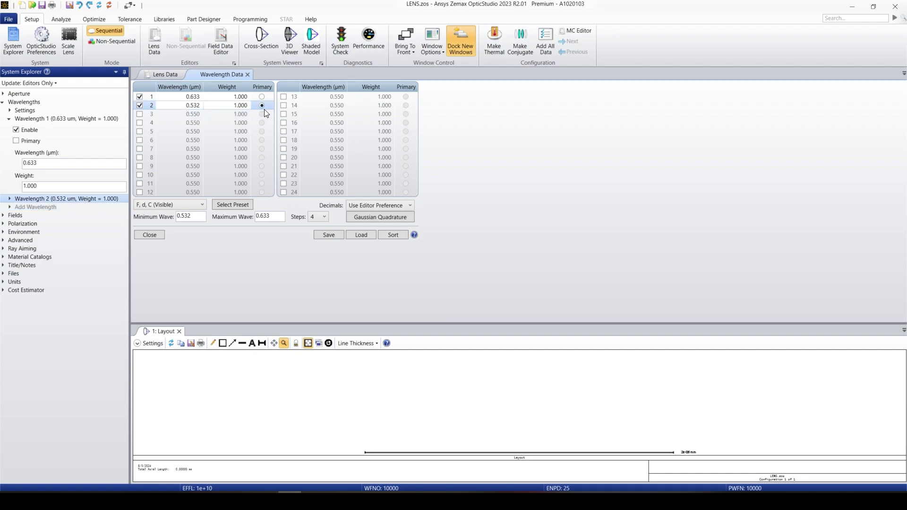
Apply the F, d, C (Visible) preset to the system wavelengths.
{"action": "left_click", "coordinate": [178, 205]}
{"action": "scroll", "coordinate": [165, 236], "scroll_direction": "down", "scroll_amount": 5}
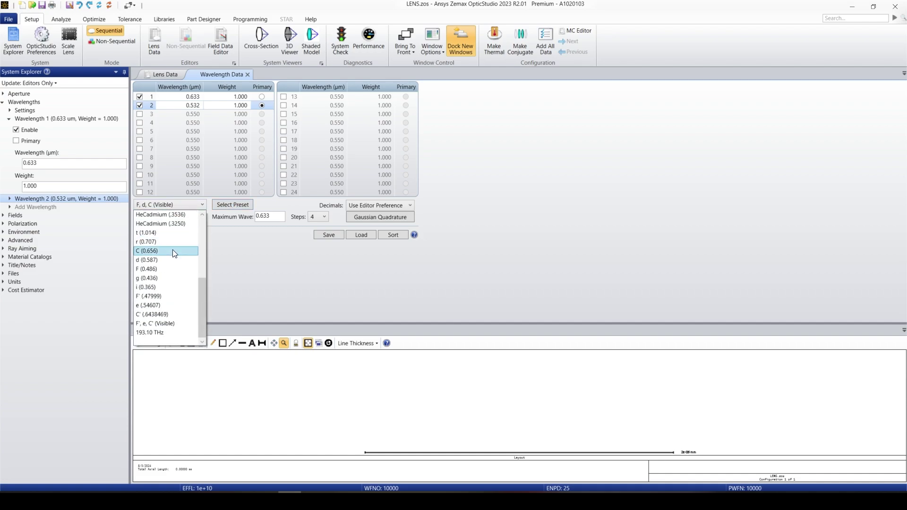
{"action": "scroll", "coordinate": [174, 250], "scroll_direction": "up", "scroll_amount": 5}
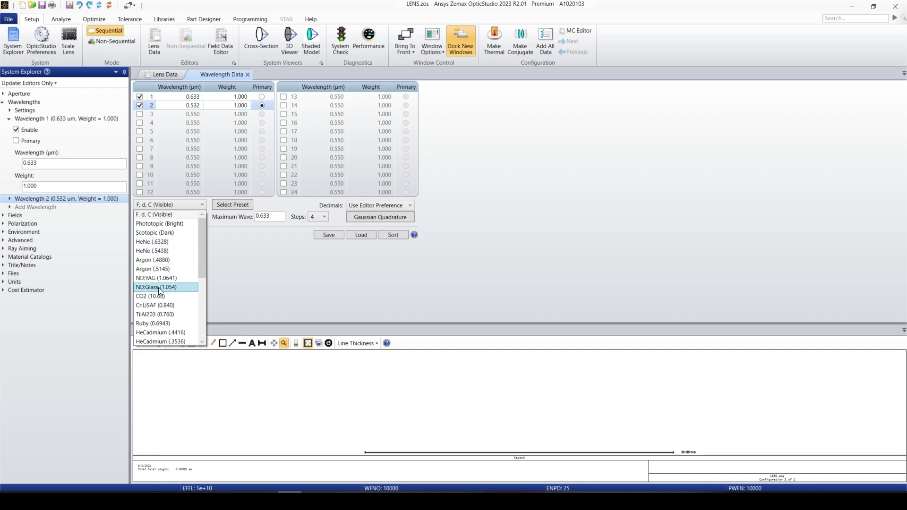
{"action": "scroll", "coordinate": [159, 293], "scroll_direction": "down", "scroll_amount": 5}
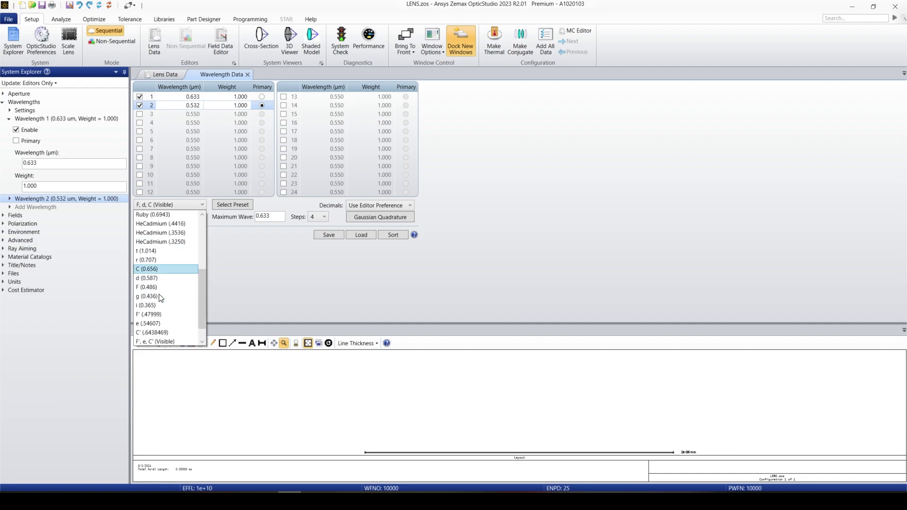
{"action": "scroll", "coordinate": [159, 293], "scroll_direction": "up", "scroll_amount": 5}
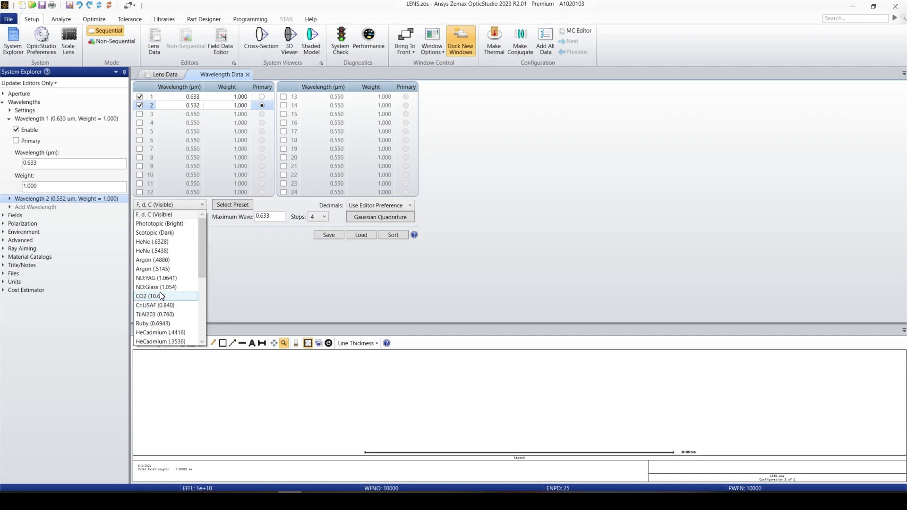
{"action": "left_click", "coordinate": [175, 219]}
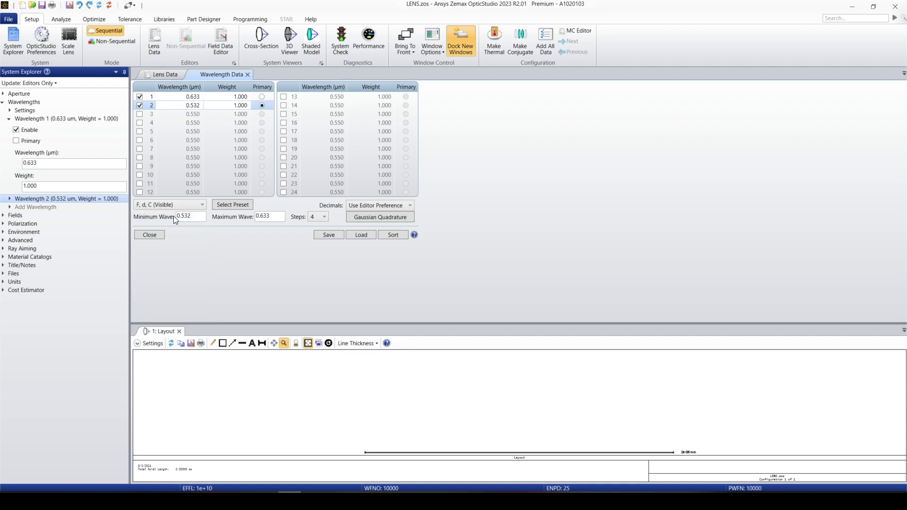
{"action": "left_click", "coordinate": [236, 205]}
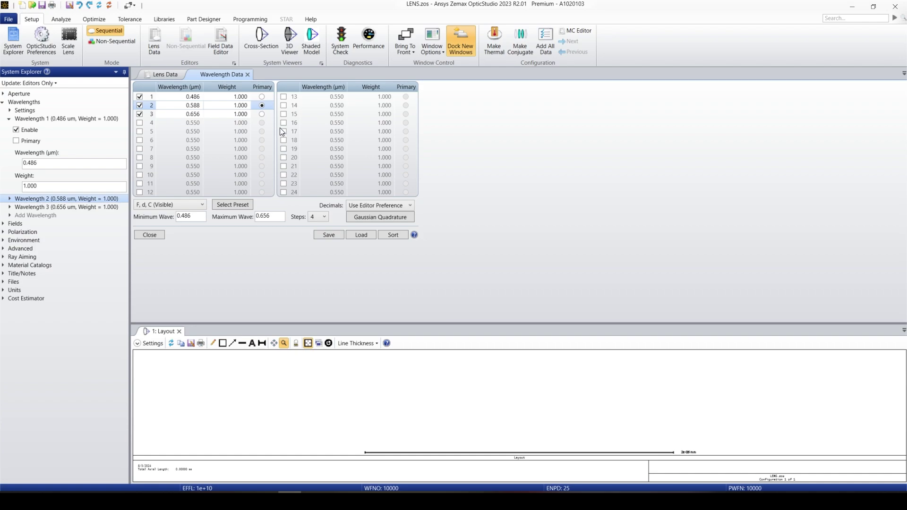
{"action": "left_click", "coordinate": [326, 235]}
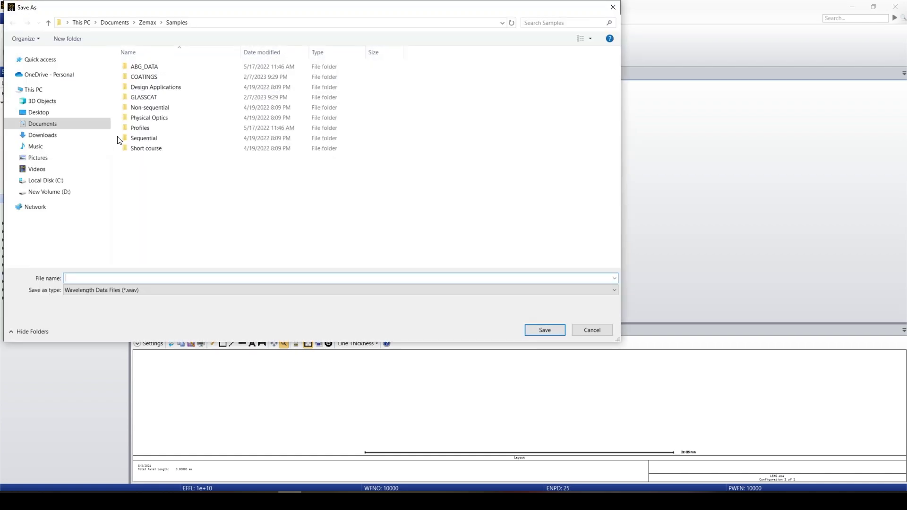
{"action": "left_click", "coordinate": [591, 330]}
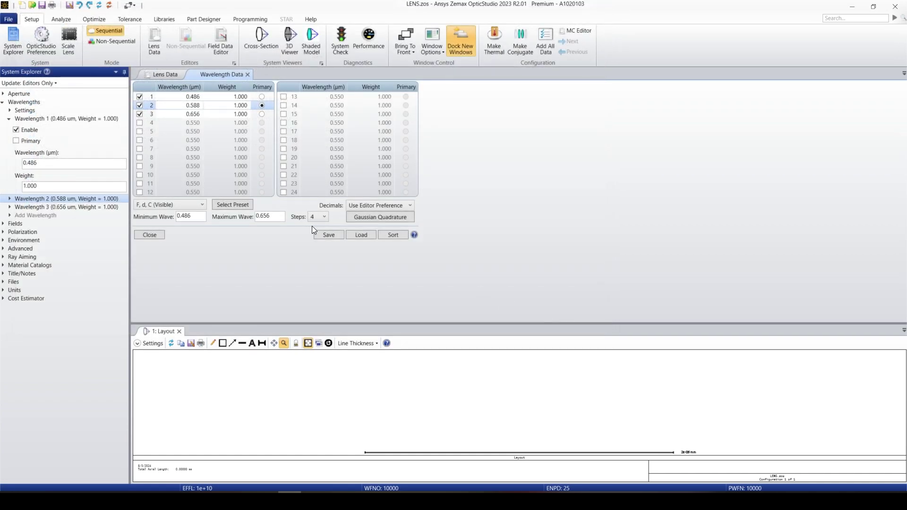
Close the Wavelength Data window and collapse the system's wavelength settings.
{"action": "left_click", "coordinate": [149, 236]}
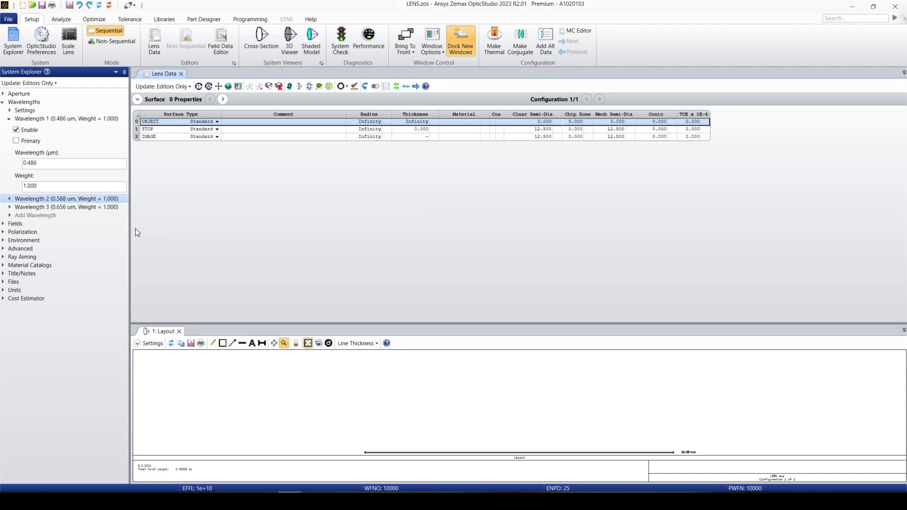
{"action": "left_click", "coordinate": [9, 119]}
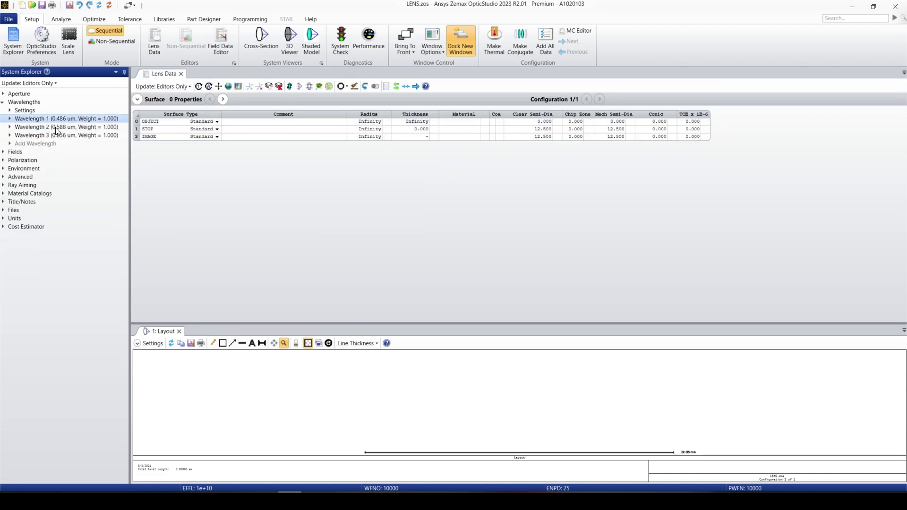
{"action": "double_click", "coordinate": [29, 110]}
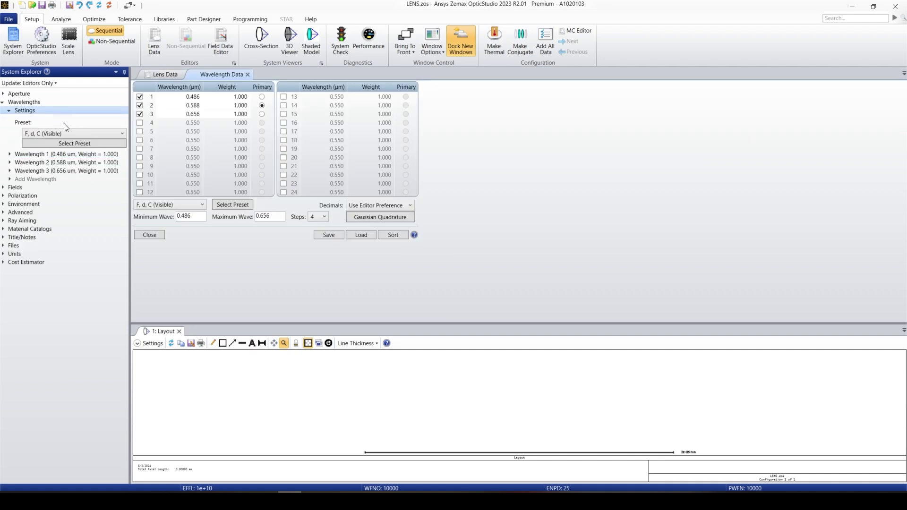
{"action": "left_click", "coordinate": [151, 233]}
{"action": "left_click", "coordinate": [2, 104]}
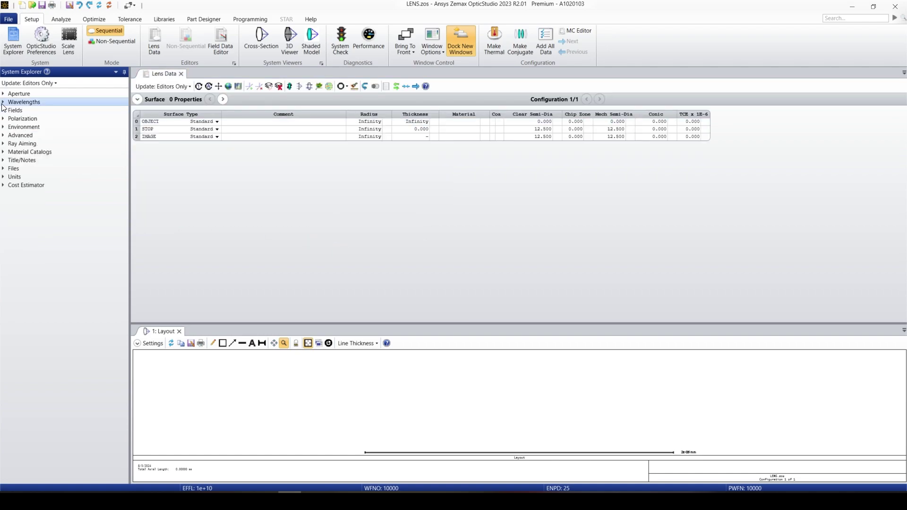
Expand the system's field settings, review Field 1's parameters and open the Field Data Editor.
{"action": "left_click", "coordinate": [3, 111]}
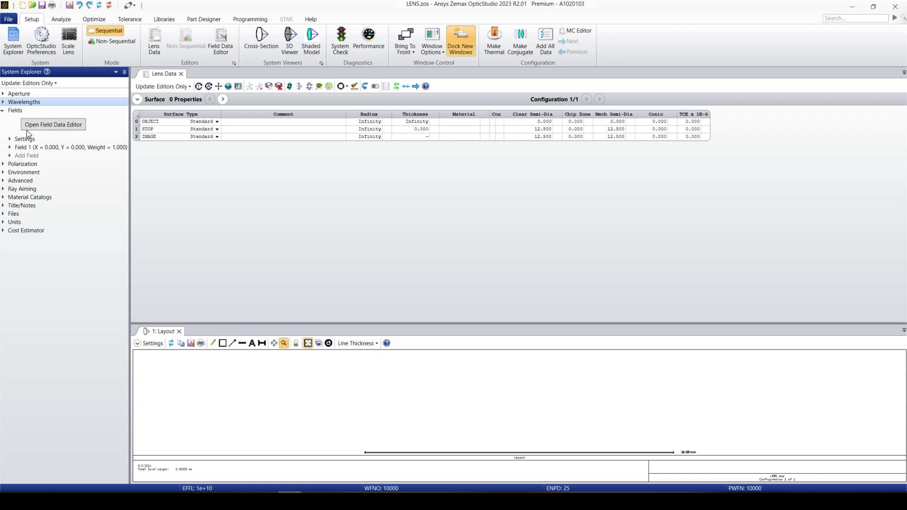
{"action": "left_click", "coordinate": [10, 148]}
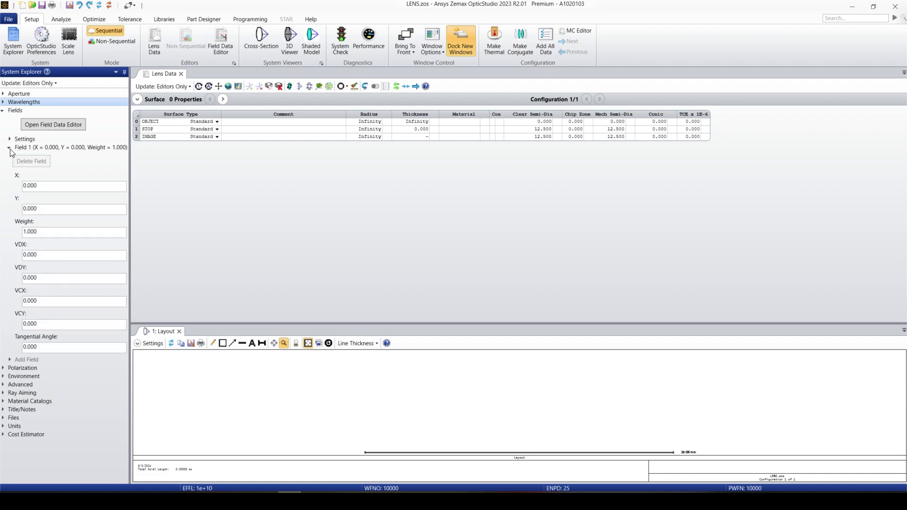
{"action": "left_click", "coordinate": [9, 148]}
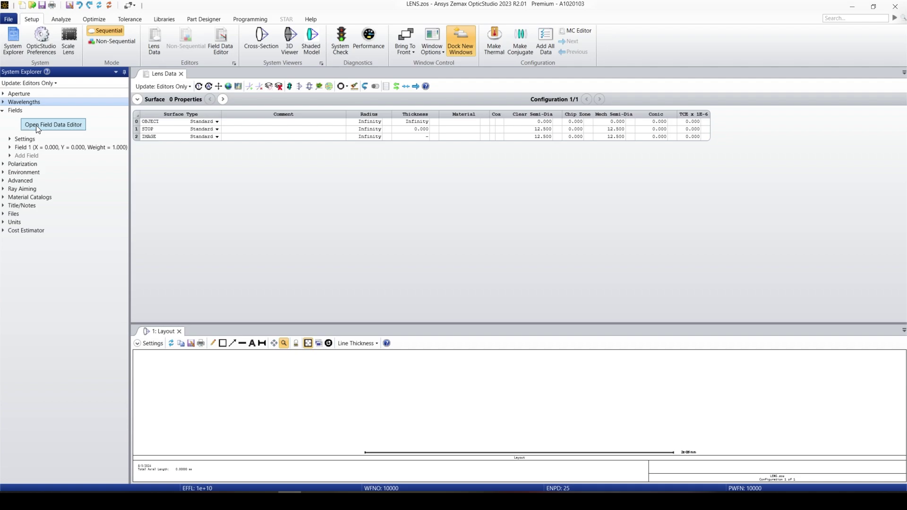
{"action": "left_click", "coordinate": [78, 124]}
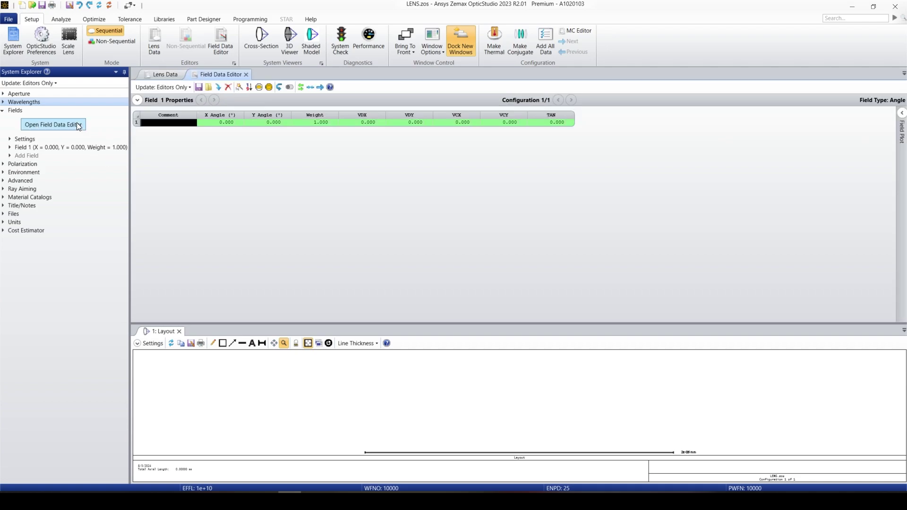
Insert a new field after field 1 in the Field Data Editor.
{"action": "left_click", "coordinate": [230, 126]}
{"action": "left_click", "coordinate": [263, 125]}
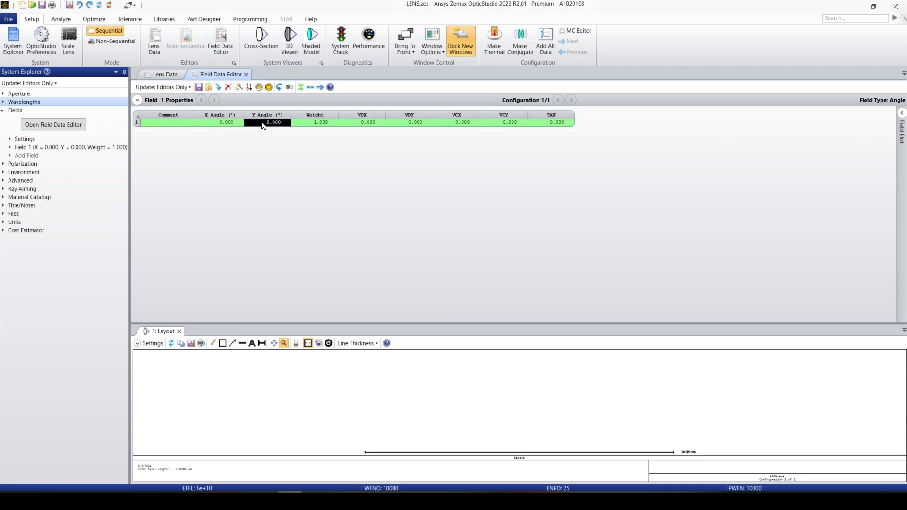
{"action": "left_click", "coordinate": [227, 123]}
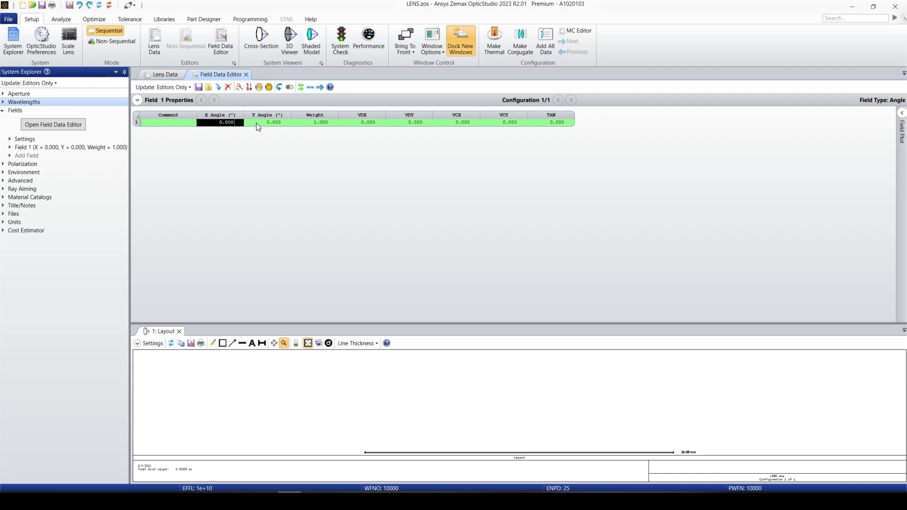
{"action": "left_click", "coordinate": [258, 125]}
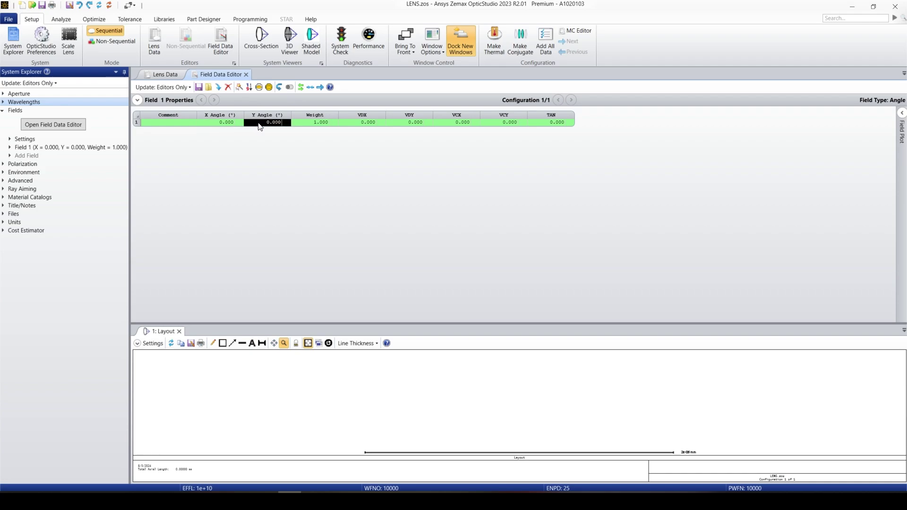
{"action": "left_click", "coordinate": [139, 122]}
{"action": "right_click", "coordinate": [139, 123]}
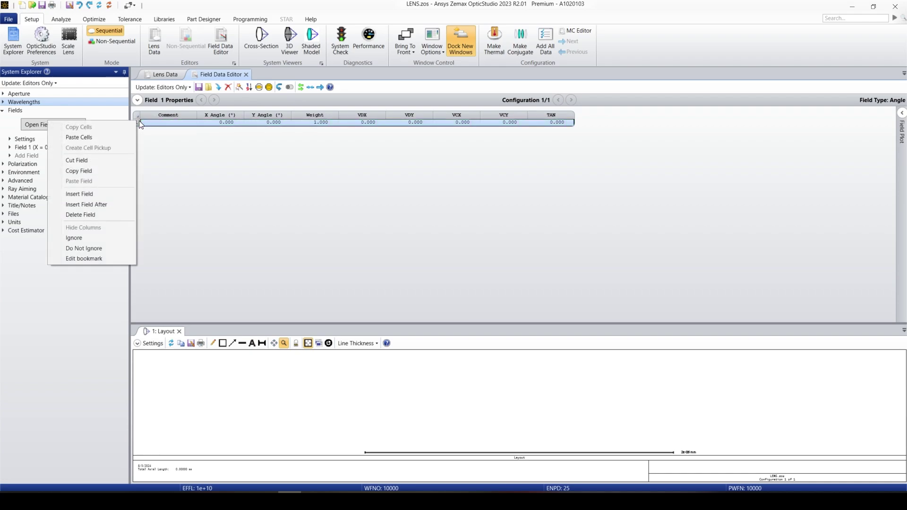
{"action": "left_click", "coordinate": [106, 205]}
Set the Y angle of field 2 to 5° and collapse the field settings.
{"action": "left_click", "coordinate": [271, 130]}
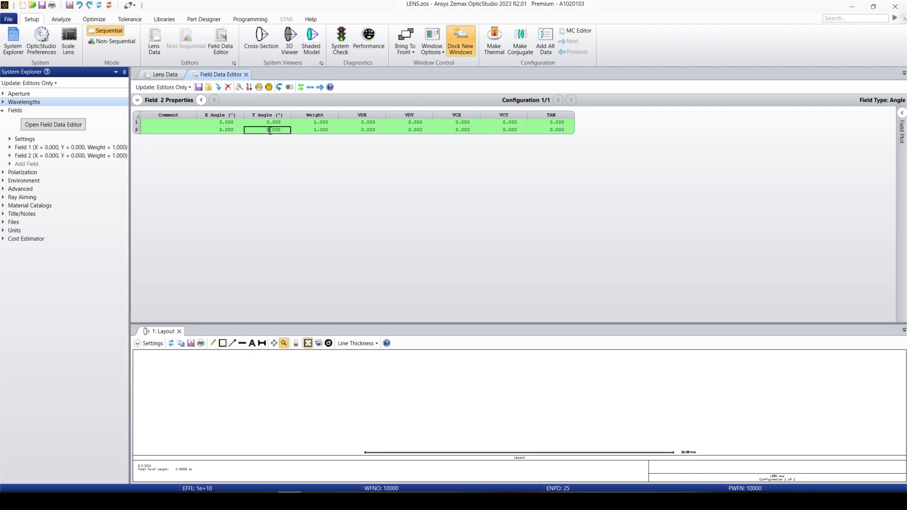
{"action": "left_click_drag", "start_coordinate": [262, 130], "coordinate": [288, 133]}
{"action": "type", "text": "5"}
{"action": "key", "text": "Return"}
{"action": "left_click", "coordinate": [3, 111]}
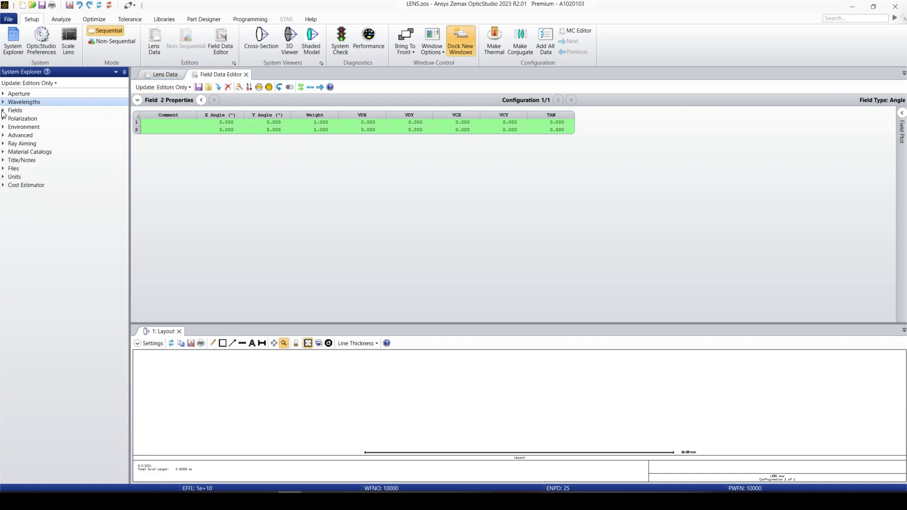
Examine the system's polarization, environment, advanced and ray aiming settings, leaving each section collapsed.
{"action": "left_click", "coordinate": [3, 119]}
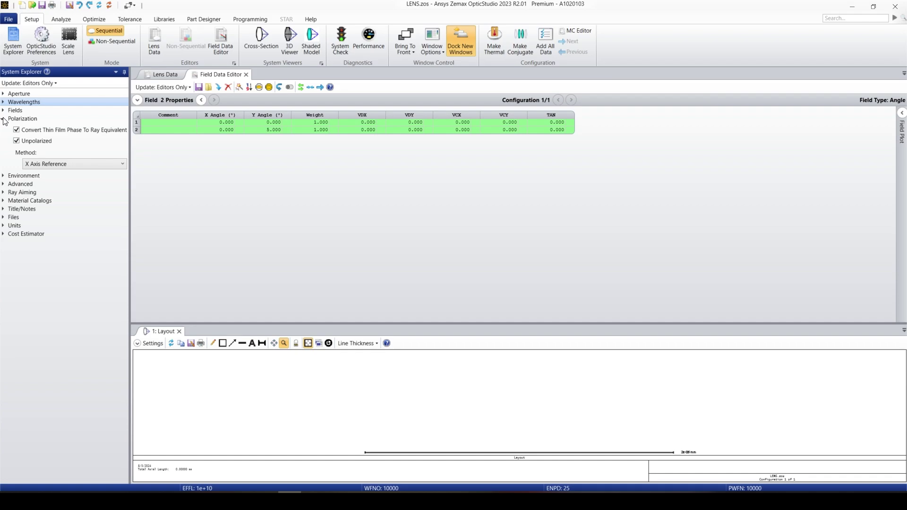
{"action": "left_click", "coordinate": [3, 119]}
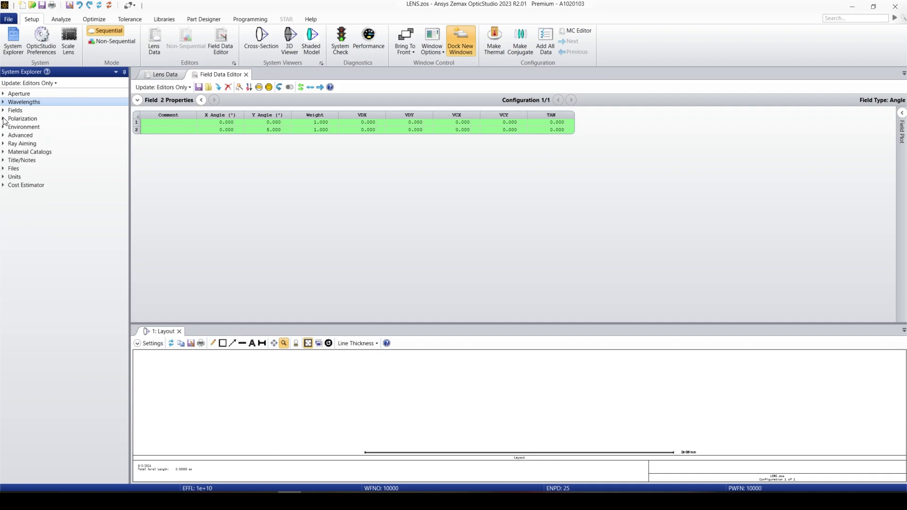
{"action": "left_click", "coordinate": [3, 127]}
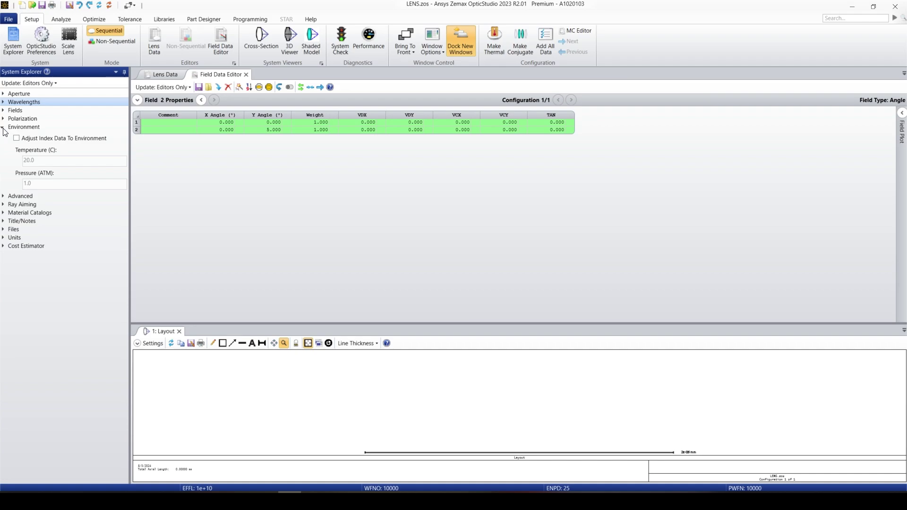
{"action": "left_click", "coordinate": [3, 128]}
{"action": "left_click", "coordinate": [3, 135]}
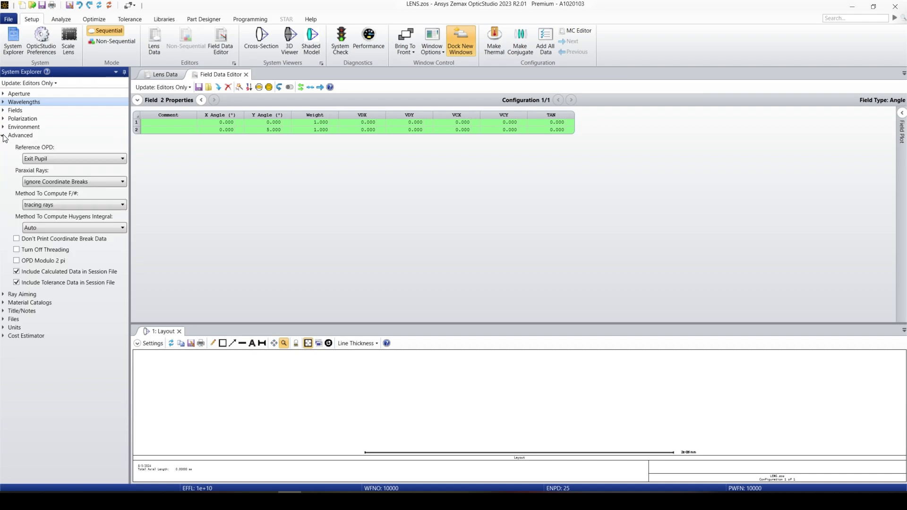
{"action": "left_click", "coordinate": [3, 136]}
{"action": "left_click", "coordinate": [3, 144]}
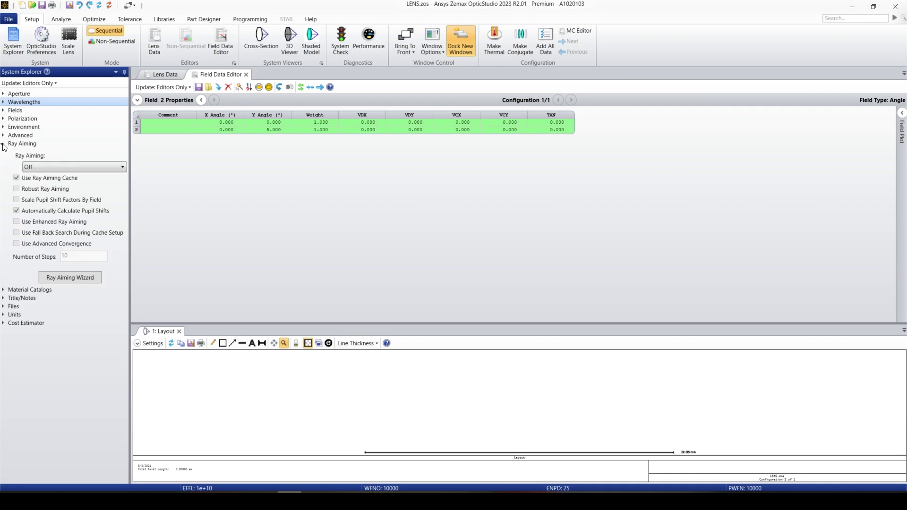
{"action": "left_click", "coordinate": [3, 144]}
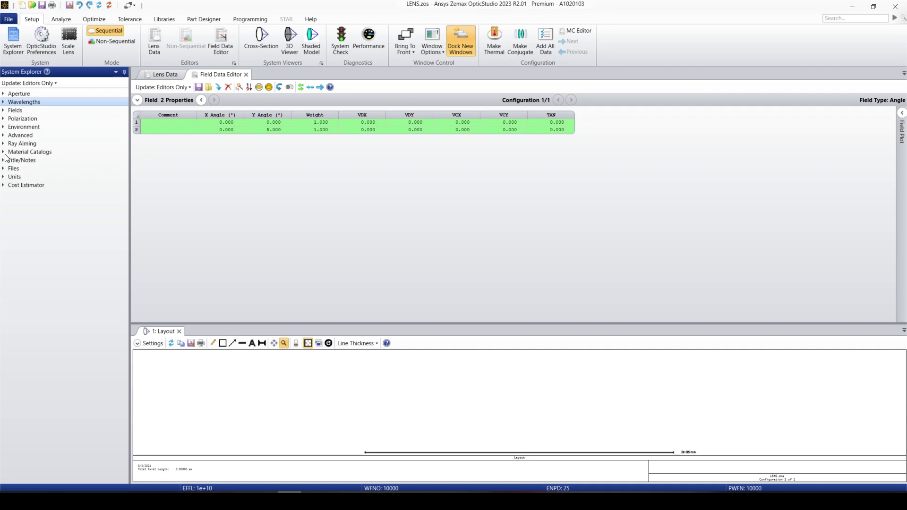
Examine the material catalogs in use and browse the list of available catalogs.
{"action": "left_click", "coordinate": [3, 153]}
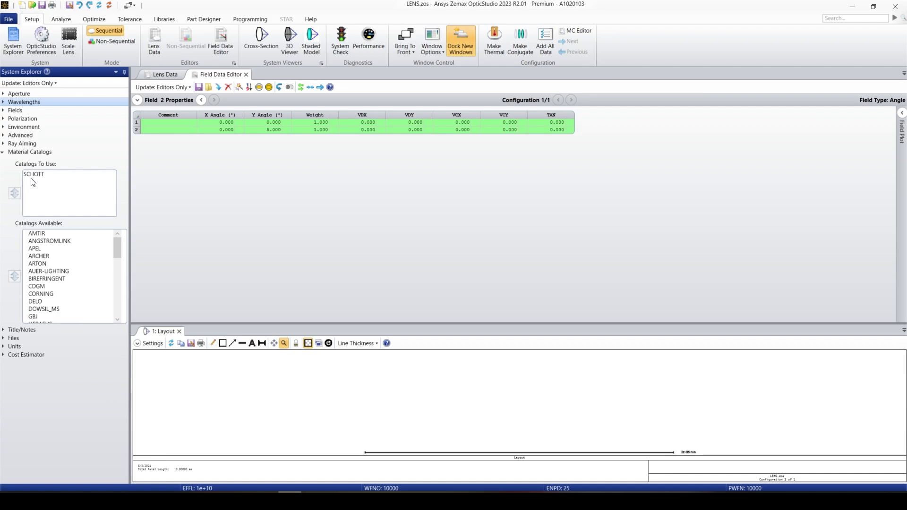
{"action": "scroll", "coordinate": [54, 253], "scroll_direction": "down", "scroll_amount": 7}
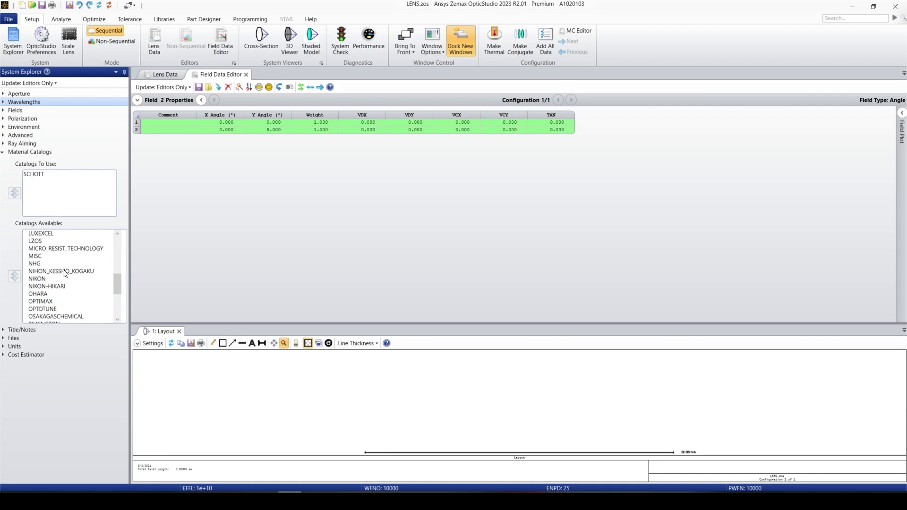
{"action": "scroll", "coordinate": [65, 273], "scroll_direction": "up", "scroll_amount": 4}
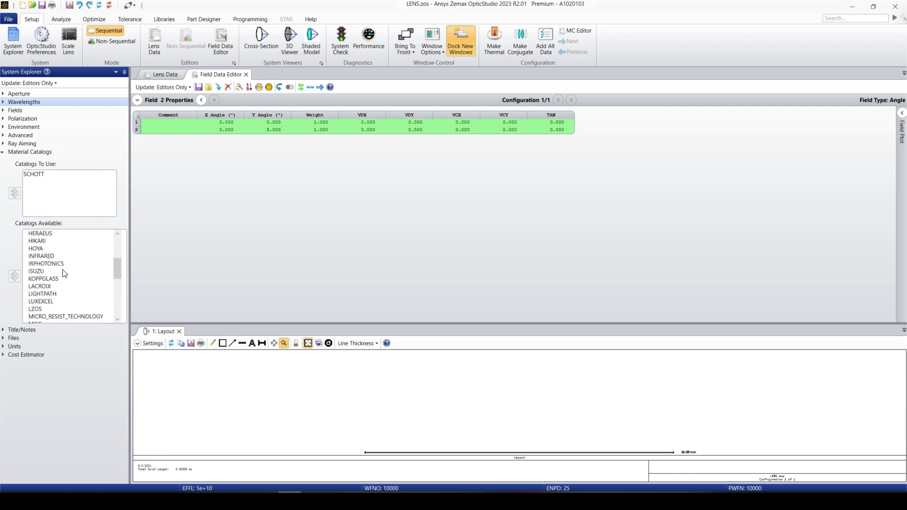
{"action": "scroll", "coordinate": [65, 273], "scroll_direction": "up", "scroll_amount": 3}
{"action": "left_click", "coordinate": [3, 152]}
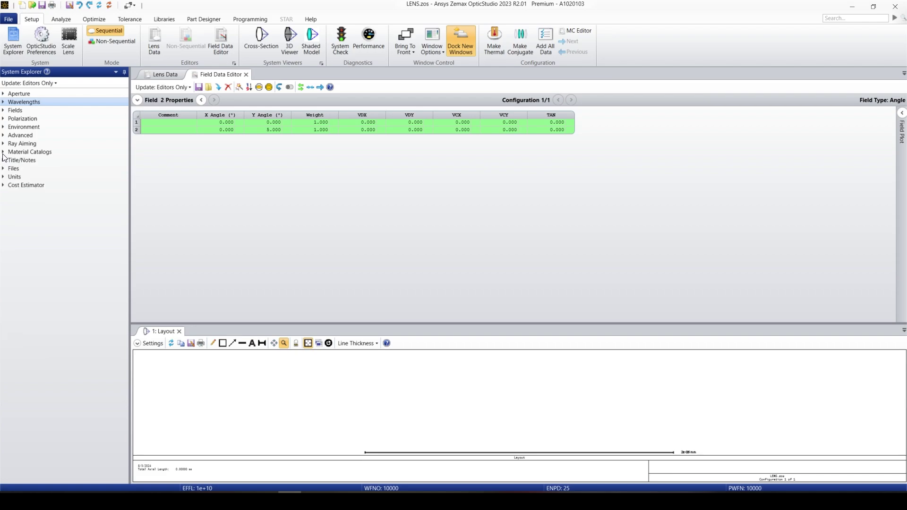
Examine the system's title and notes fields and its coating, scatter, ABg and Gradium profile file choices.
{"action": "left_click", "coordinate": [3, 160]}
{"action": "left_click", "coordinate": [38, 184]}
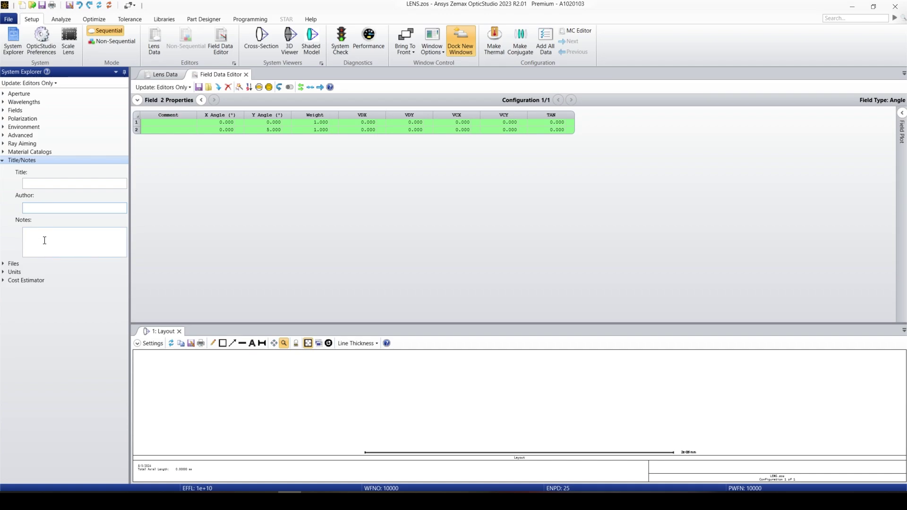
{"action": "left_click", "coordinate": [3, 160]}
{"action": "left_click", "coordinate": [4, 169]}
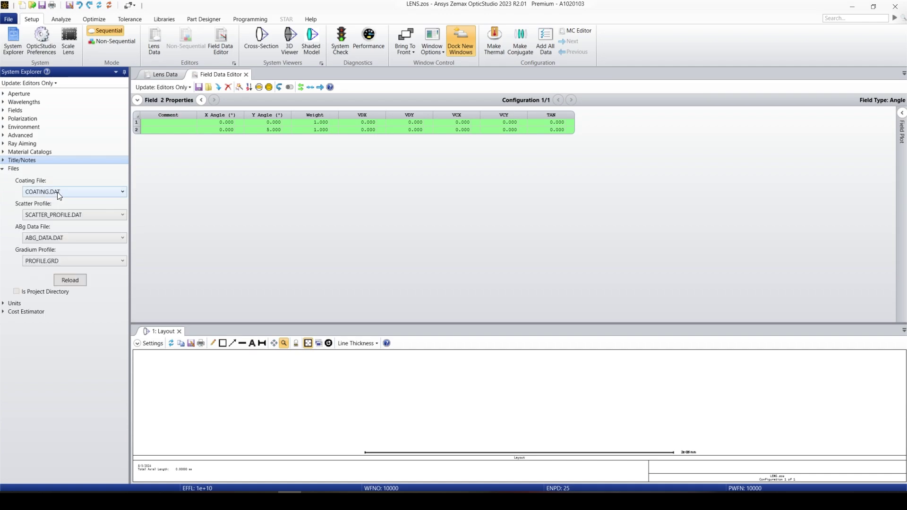
{"action": "left_click", "coordinate": [58, 192]}
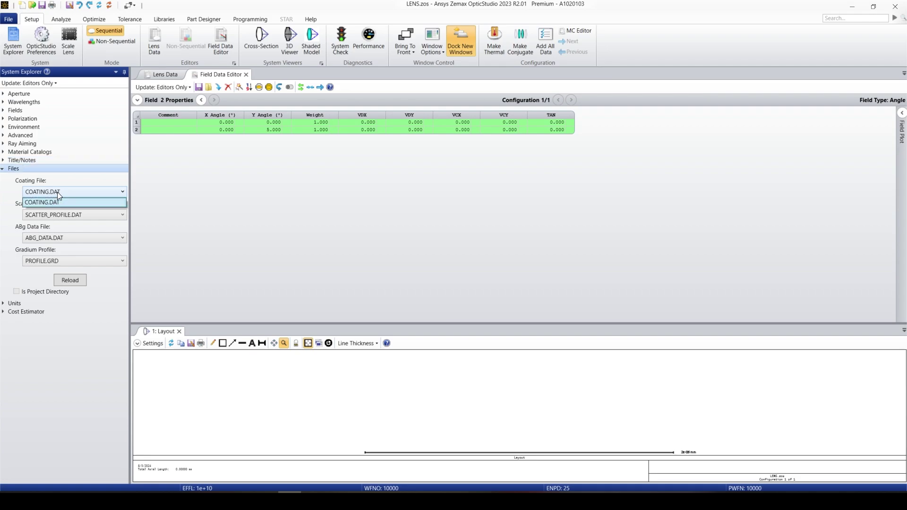
{"action": "left_click", "coordinate": [61, 214]}
{"action": "left_click", "coordinate": [60, 215]}
{"action": "left_click", "coordinate": [60, 216]}
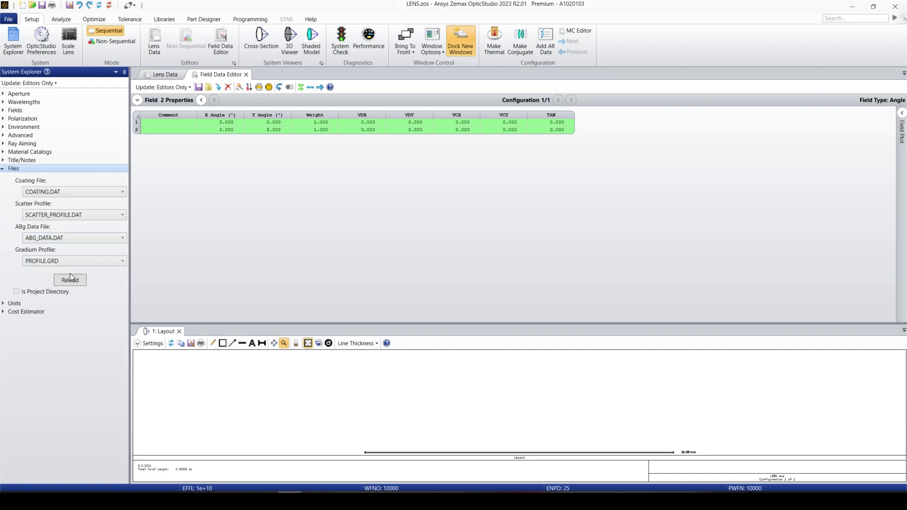
{"action": "left_click", "coordinate": [3, 168]}
Examine the system's unit settings, including the options for source unit prefix, source unit and analysis unit.
{"action": "left_click", "coordinate": [4, 176]}
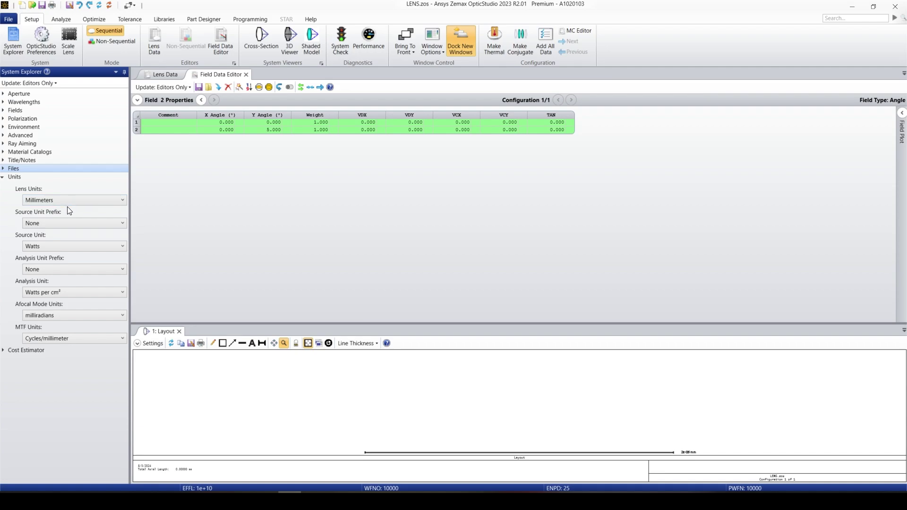
{"action": "left_click", "coordinate": [81, 220]}
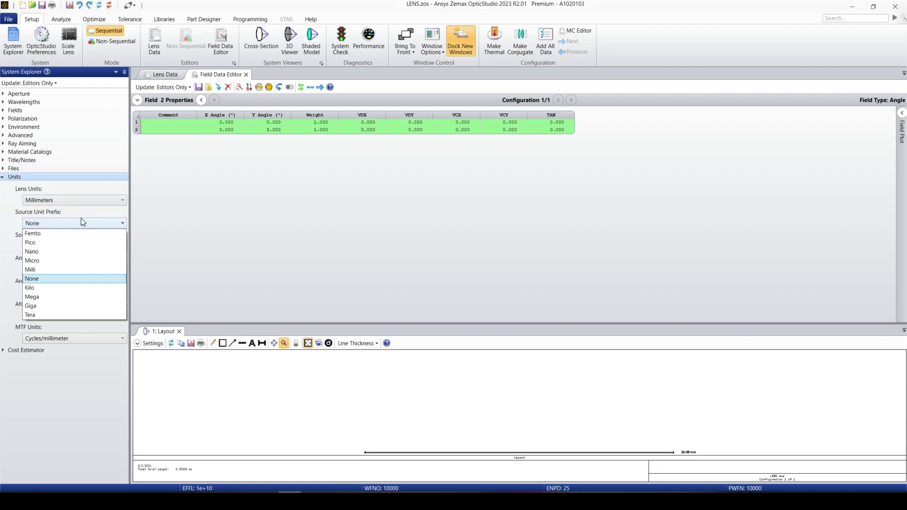
{"action": "left_click", "coordinate": [81, 218]}
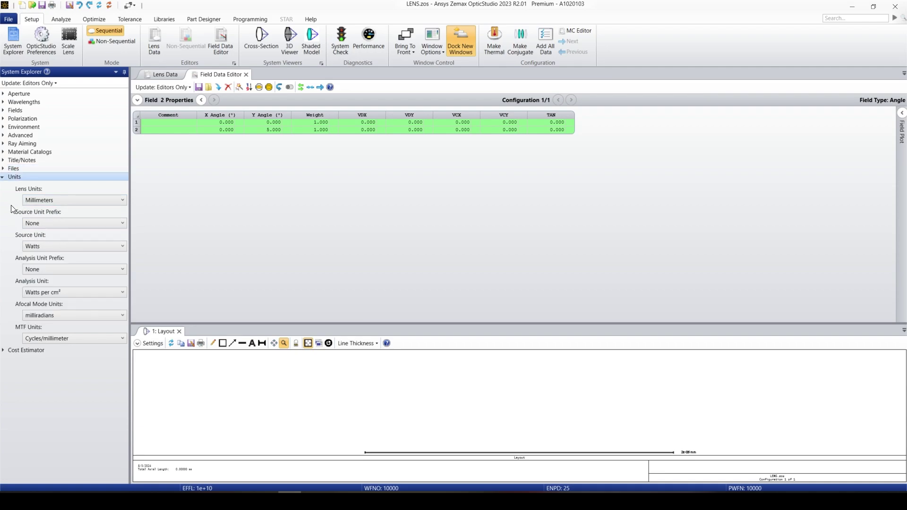
{"action": "left_click", "coordinate": [54, 249]}
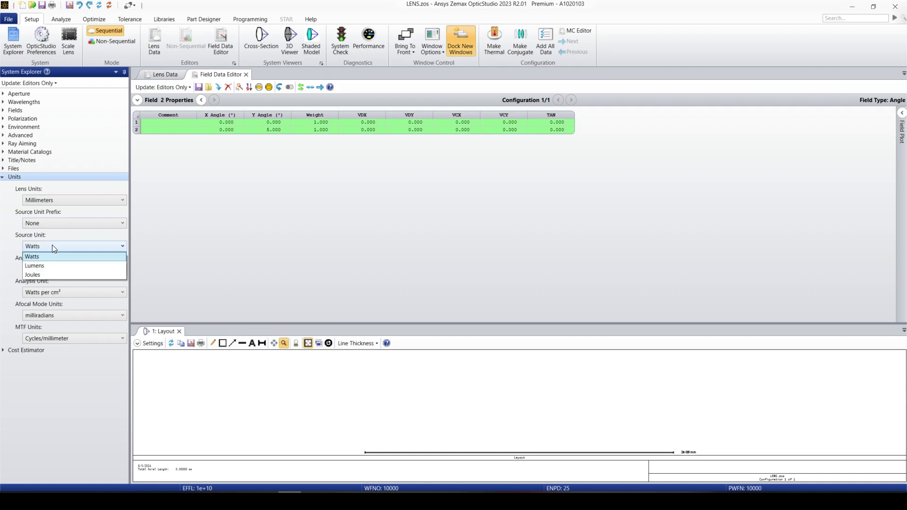
{"action": "left_click", "coordinate": [13, 234]}
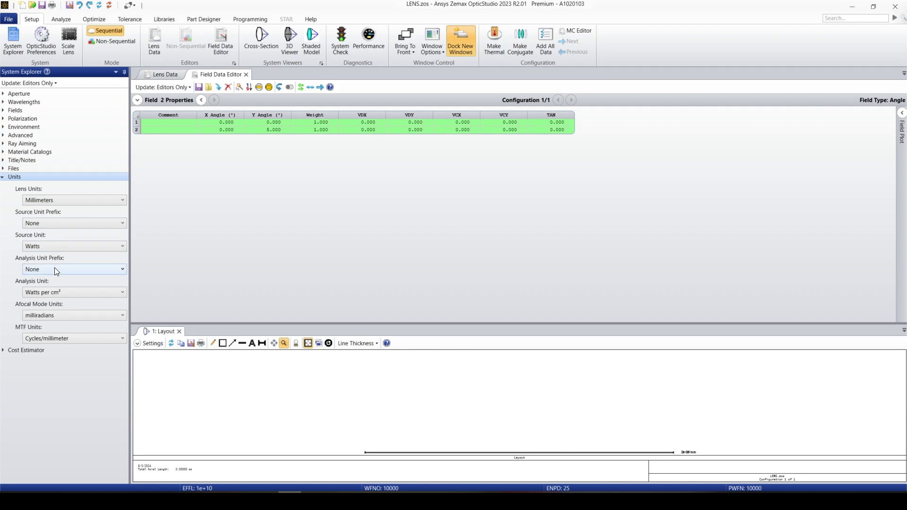
{"action": "left_click", "coordinate": [64, 294]}
{"action": "left_click", "coordinate": [65, 294]}
{"action": "left_click", "coordinate": [4, 177]}
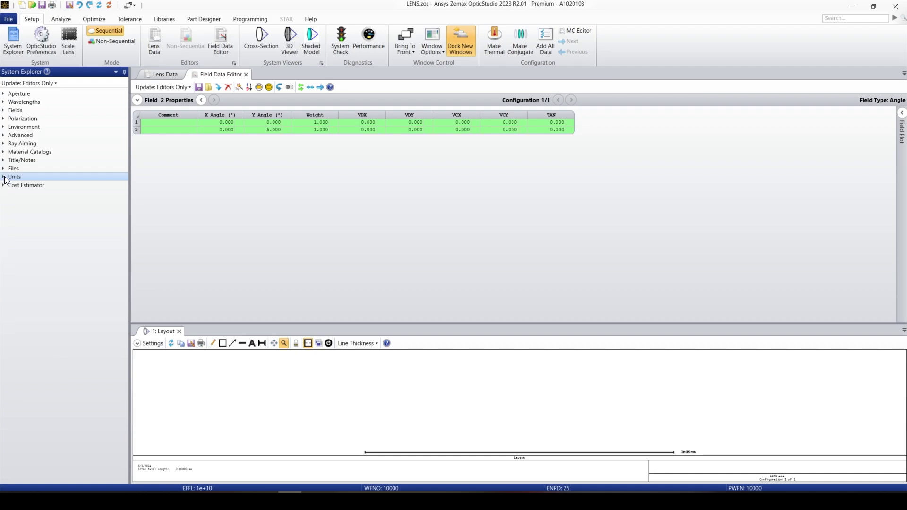
Examine the Cost Estimator's provider management, export and import options.
{"action": "left_click", "coordinate": [3, 186]}
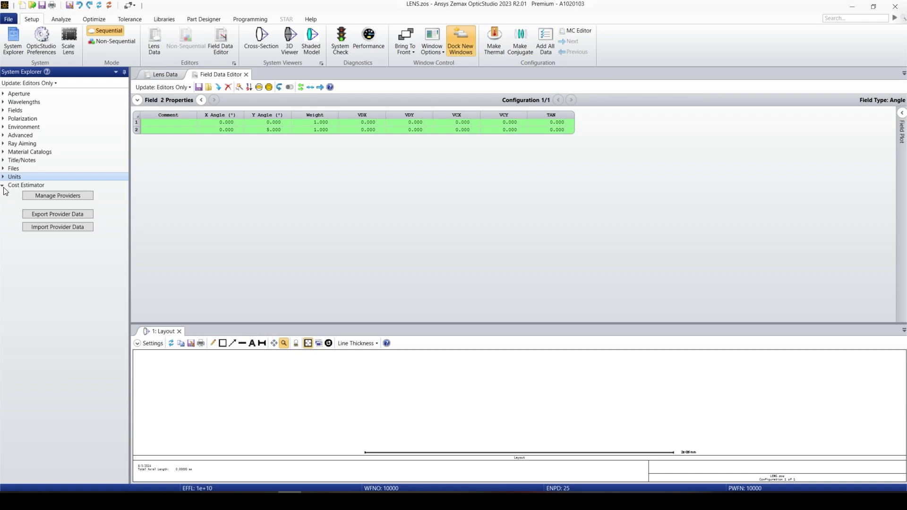
{"action": "left_click", "coordinate": [4, 185]}
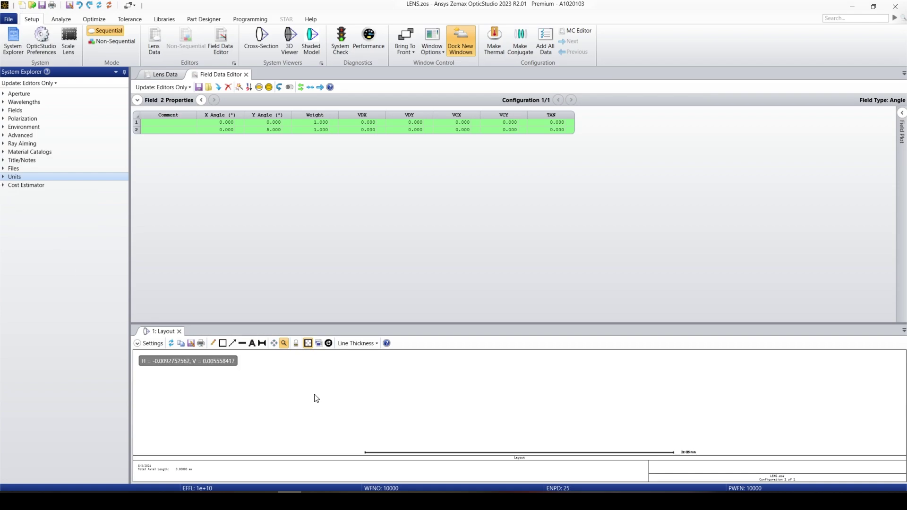
{"action": "left_click", "coordinate": [151, 501]}
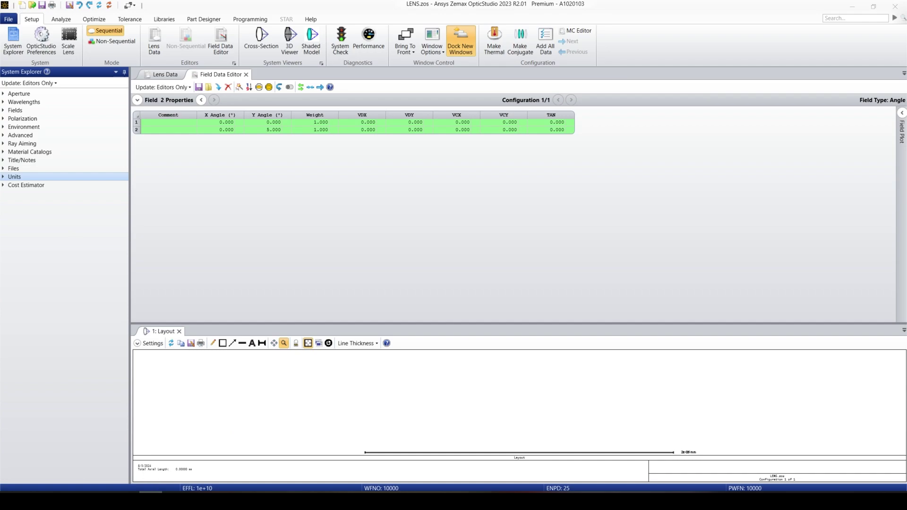